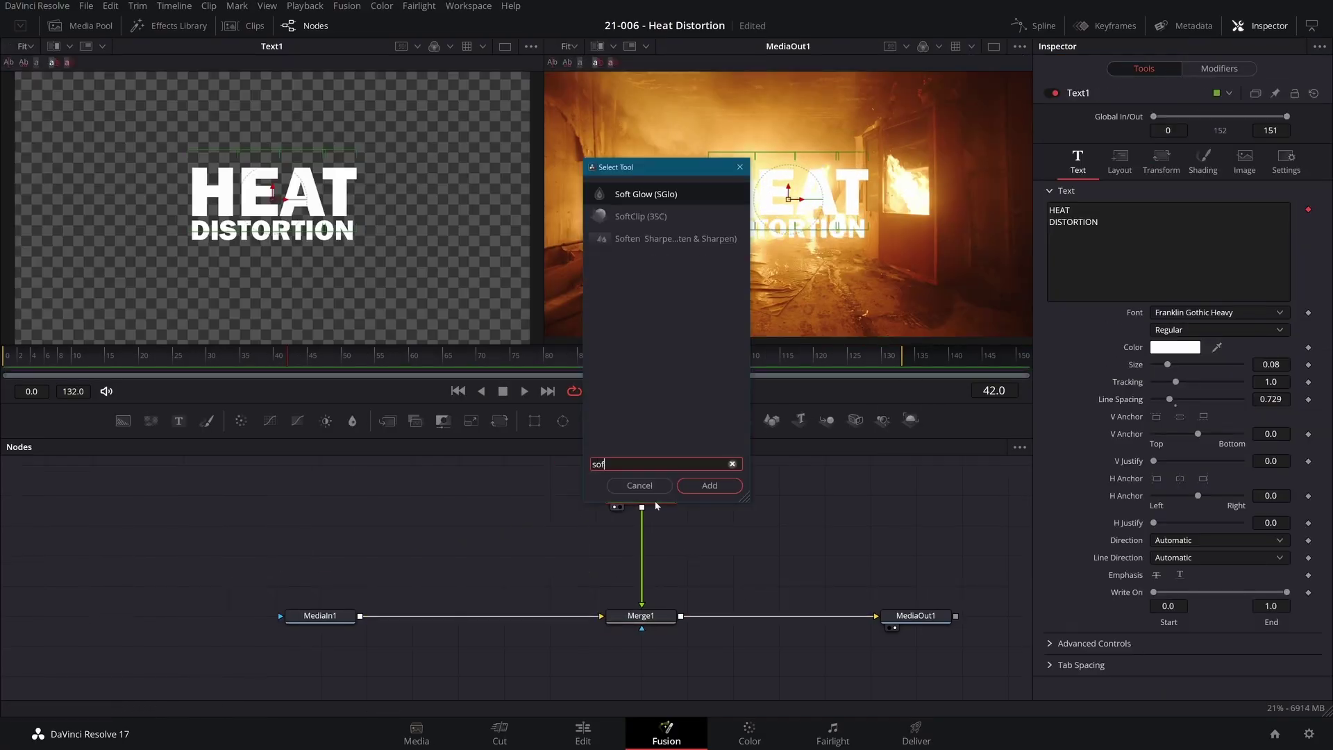
# Add an orange-tinted soft glow to the title and track the fire footage forward with two points
pyautogui.press('Return')
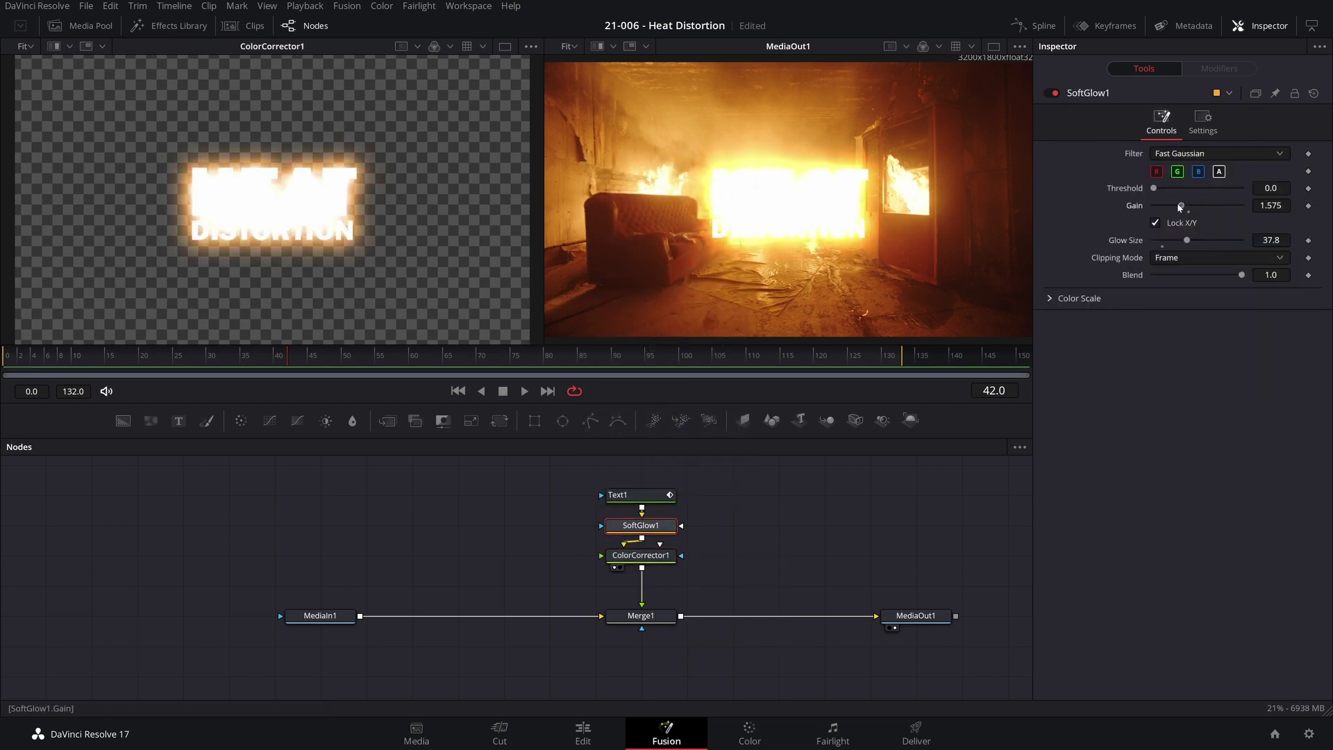
pyautogui.moveTo(1176, 203); pyautogui.dragTo(1167, 207)
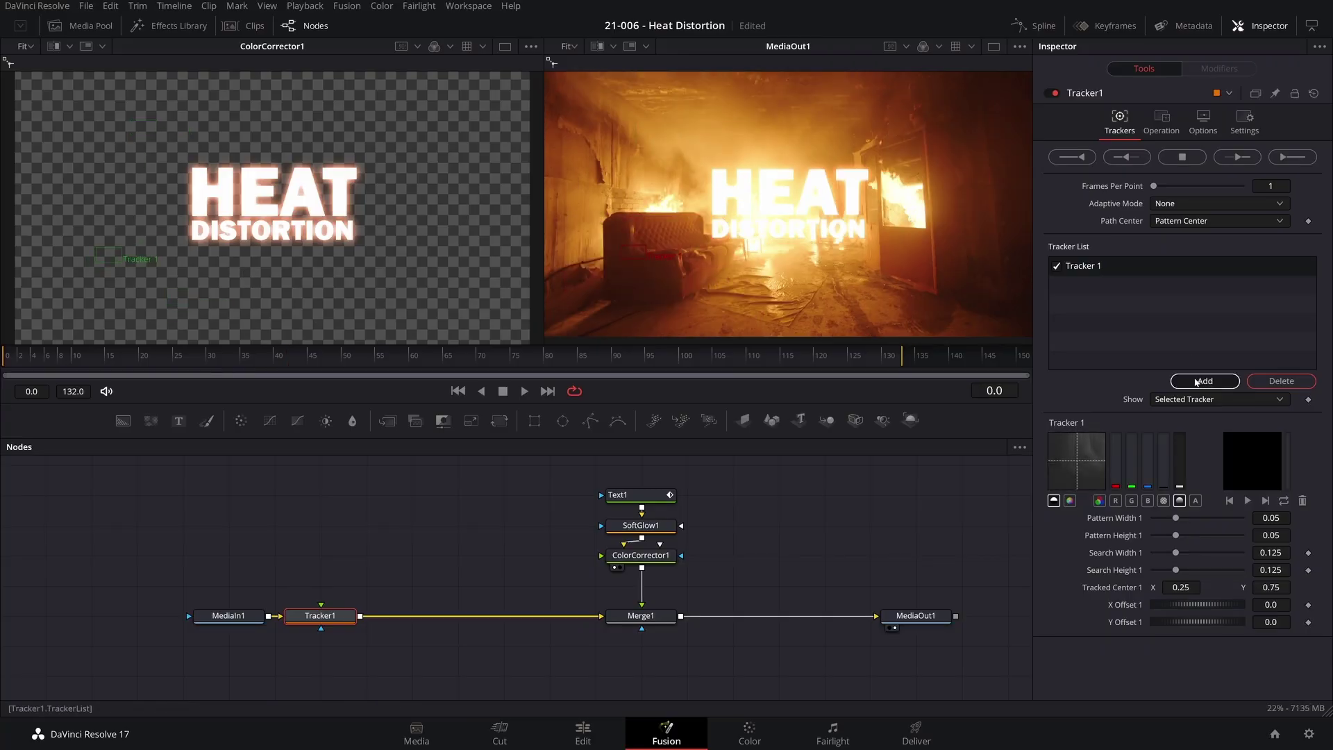
pyautogui.click(1205, 378)
pyautogui.click(1285, 158)
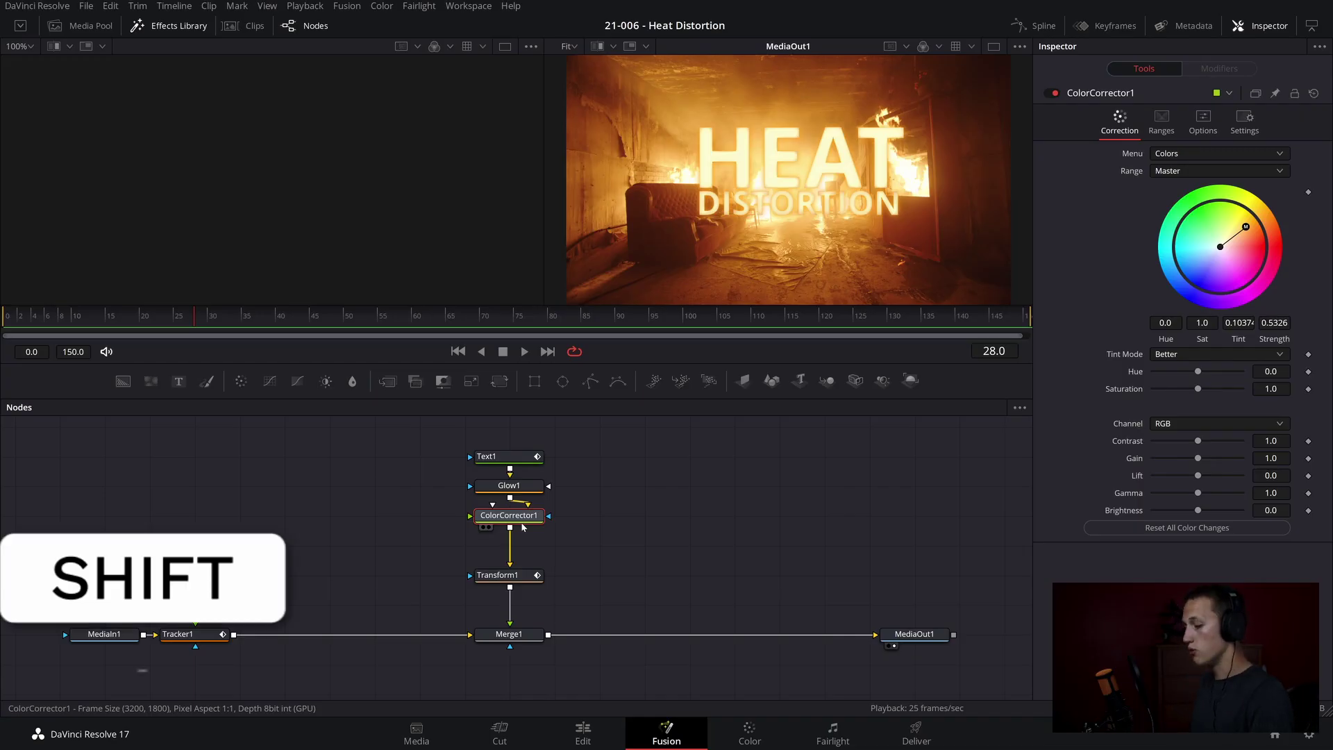
# Insert a Mirage node after ColorCorrector1 using the tool search
pyautogui.hotkey('shift', 'space')
pyautogui.write('custom')
pyautogui.press('BackSpace')
pyautogui.press('BackSpace')
pyautogui.press('BackSpace')
pyautogui.press('BackSpace')
pyautogui.press('BackSpace')
pyautogui.press('BackSpace')
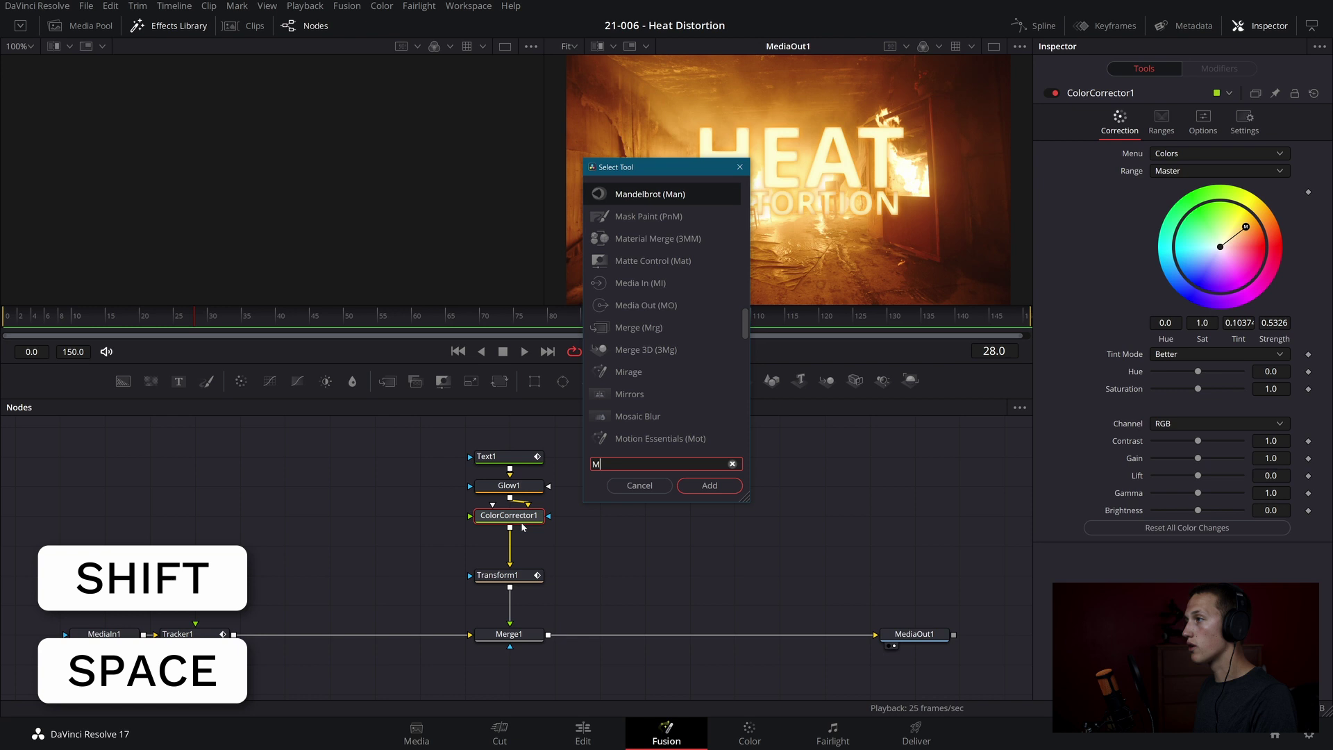
pyautogui.write('Mirage')
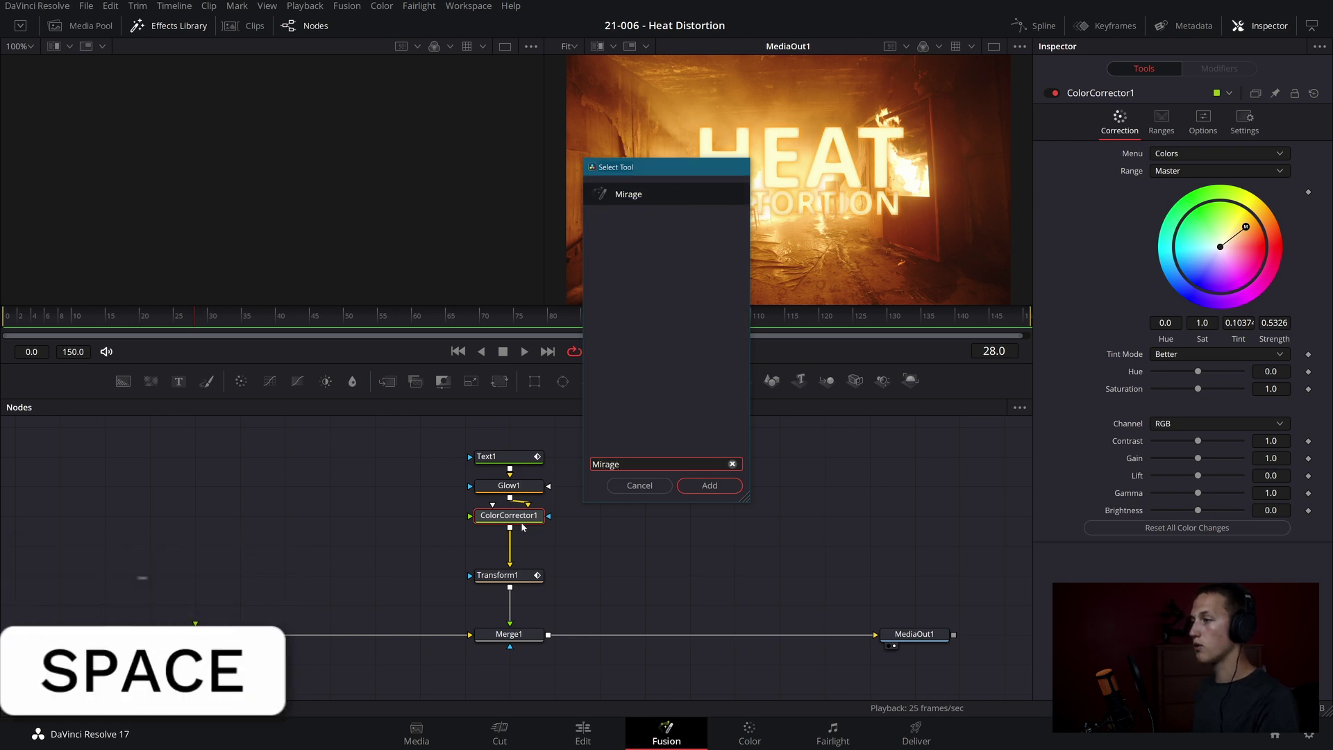
pyautogui.press('Return')
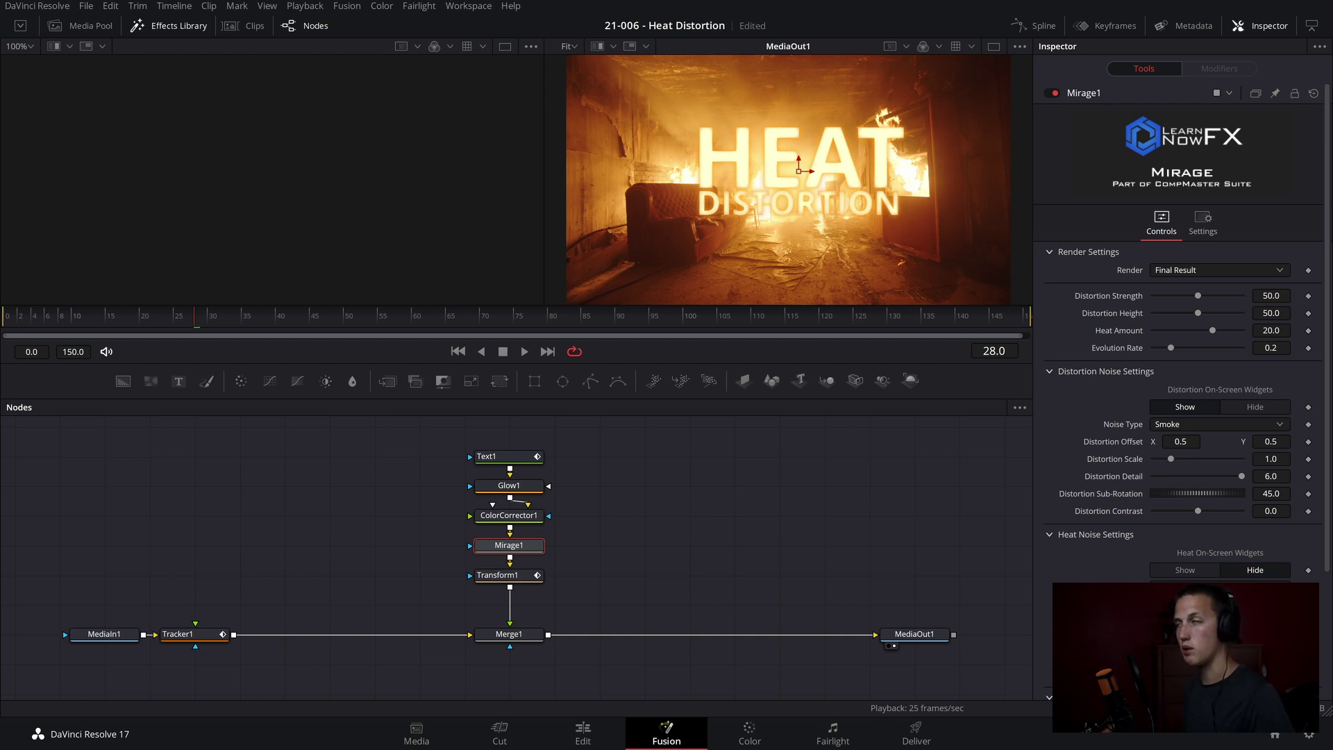
pyautogui.click(1161, 272)
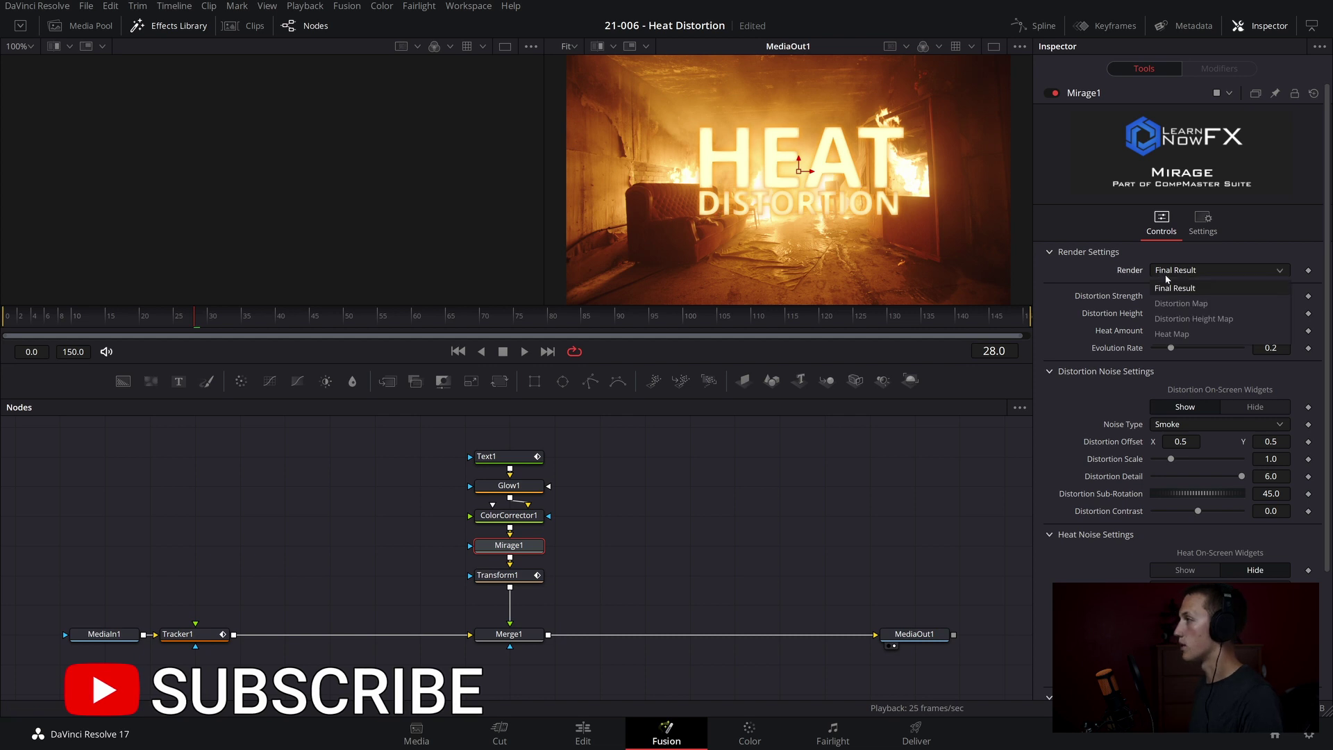
pyautogui.click(1175, 284)
pyautogui.click(1175, 270)
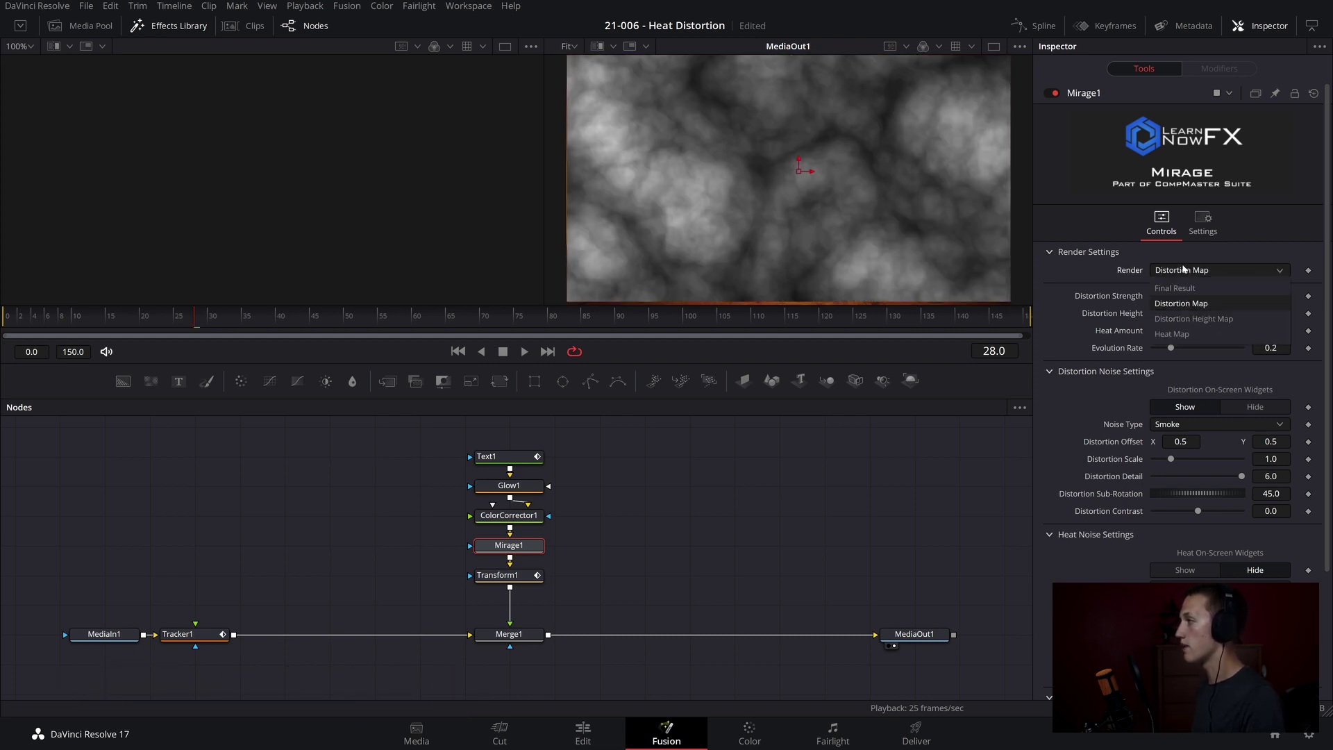
pyautogui.click(1179, 317)
pyautogui.click(1199, 272)
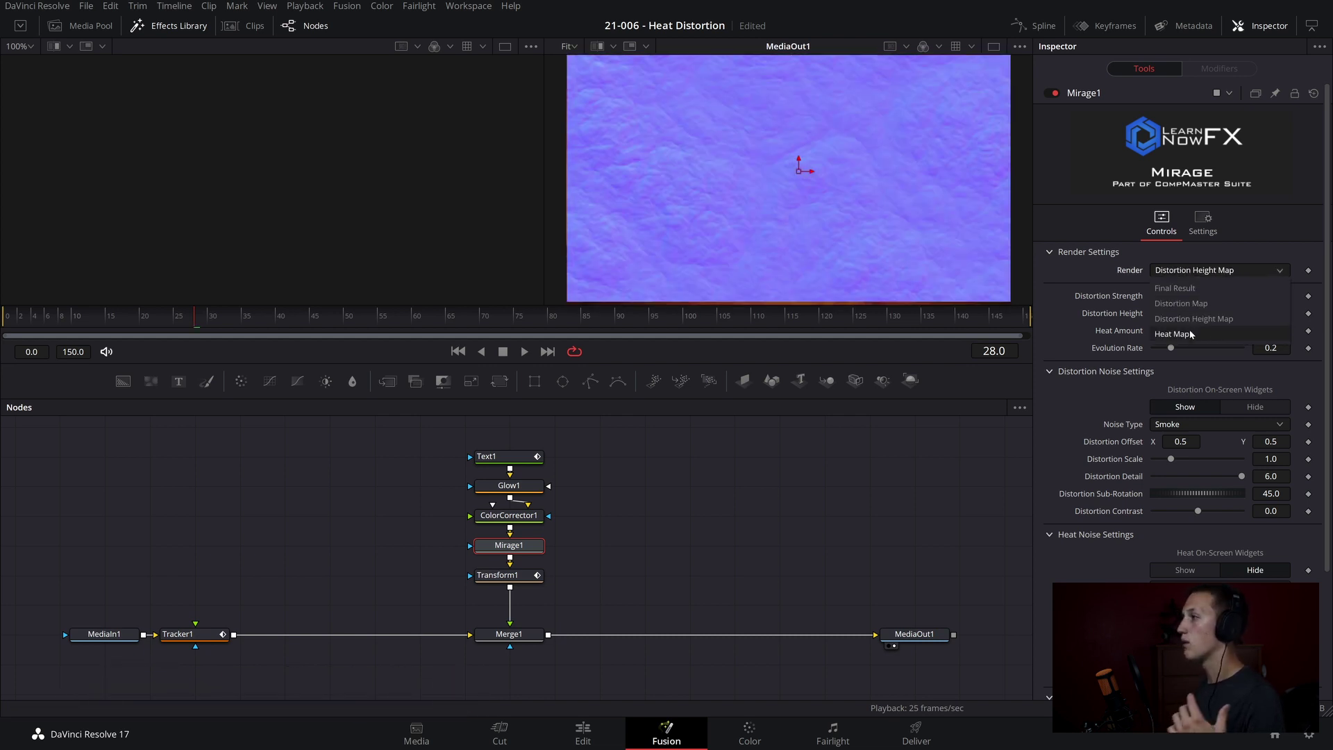
pyautogui.click(1174, 334)
pyautogui.click(1177, 271)
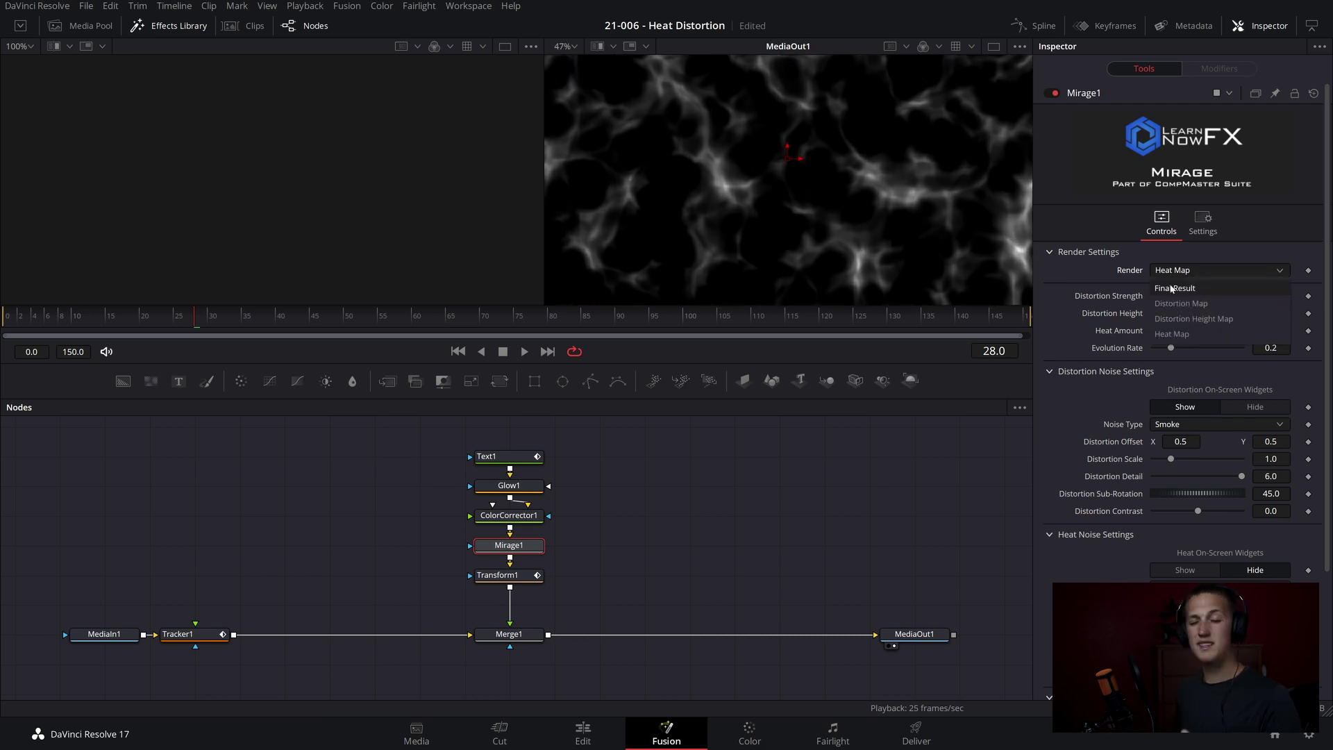
pyautogui.click(1172, 289)
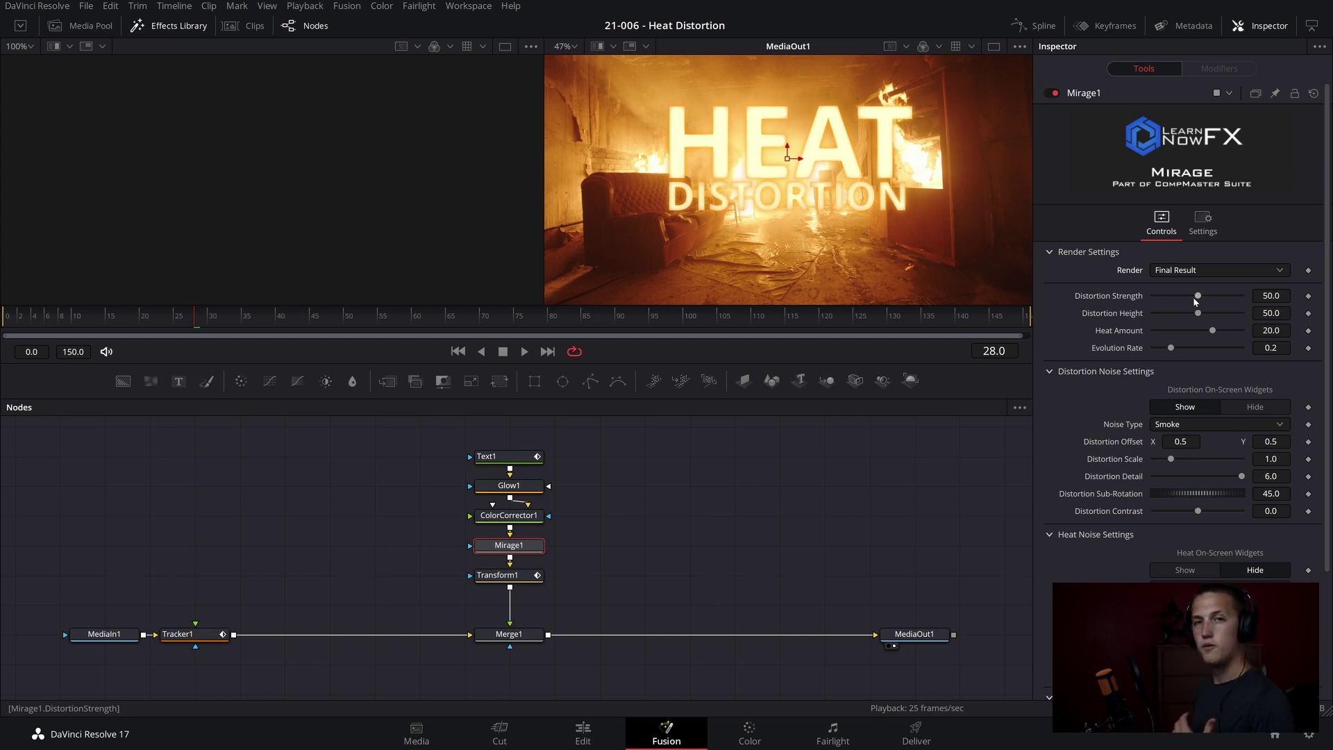
# Raise Mirage Distortion Strength to 100 and Heat Amount to 30, then play back
pyautogui.moveTo(1193, 297); pyautogui.dragTo(1242, 297)
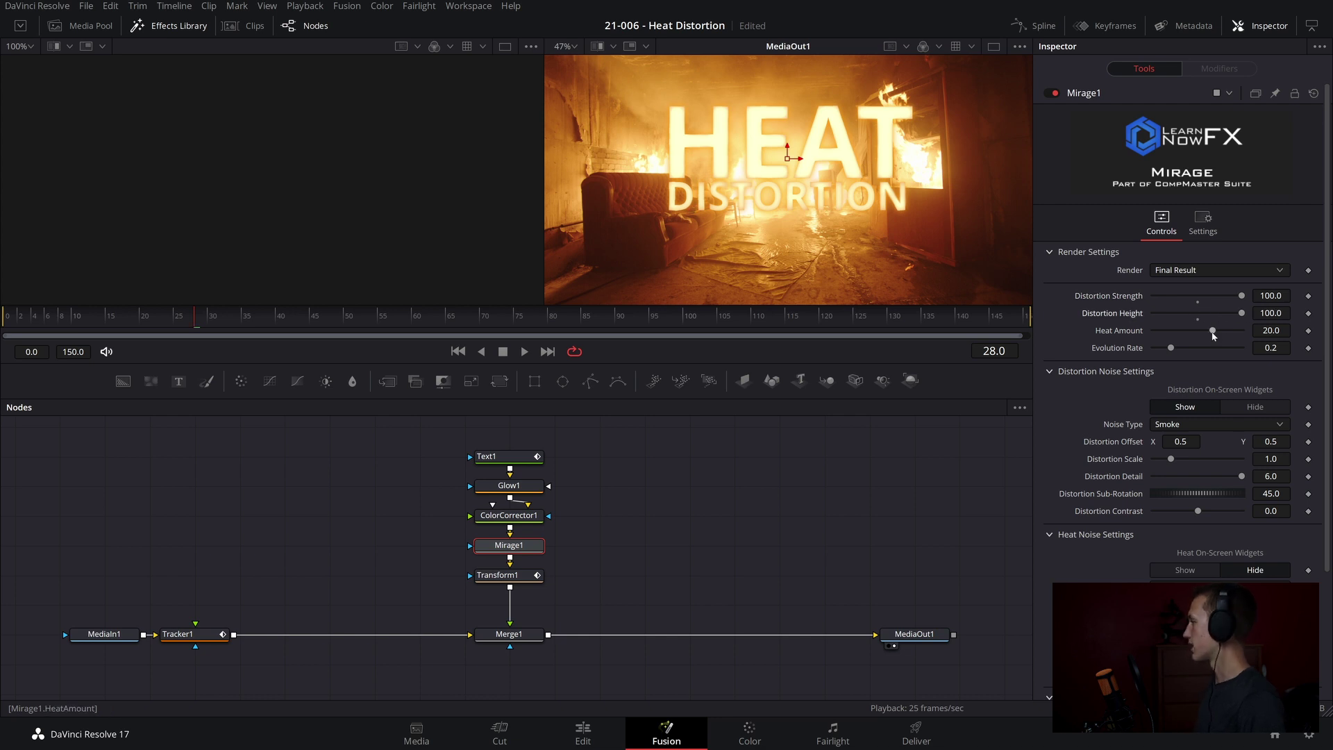
pyautogui.moveTo(1216, 330); pyautogui.dragTo(1243, 330)
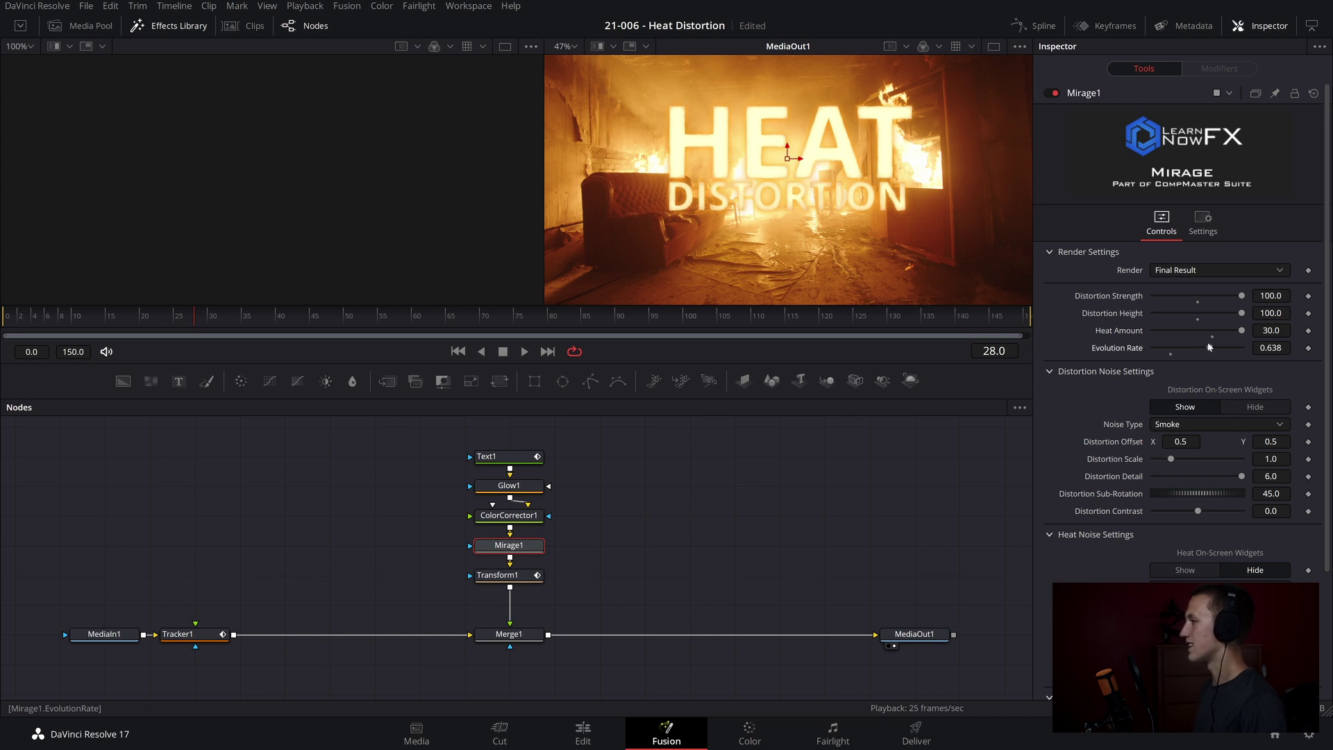
pyautogui.press('space')
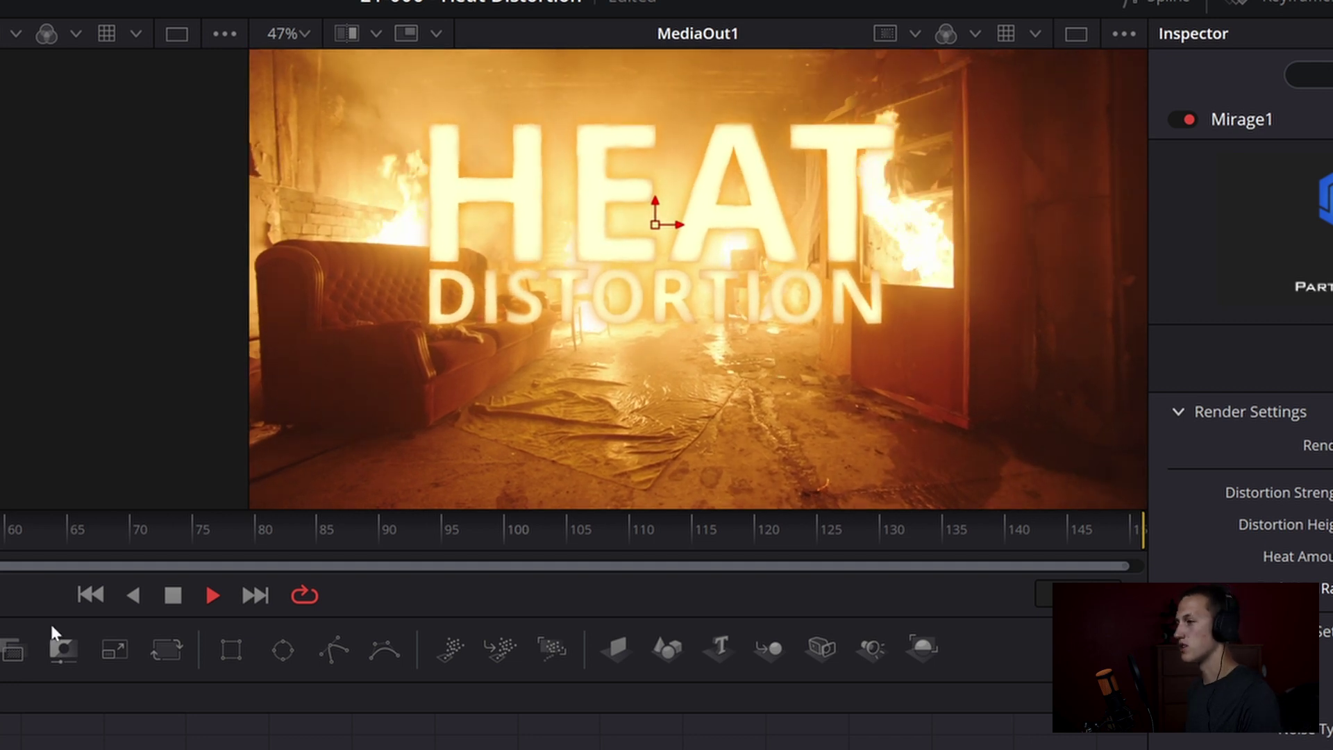
# Show ColorCorrector1 in the left viewer and Mirage1 in the right, both zoomed in
pyautogui.press('space')
pyautogui.click(483, 527)
pyautogui.click(489, 556)
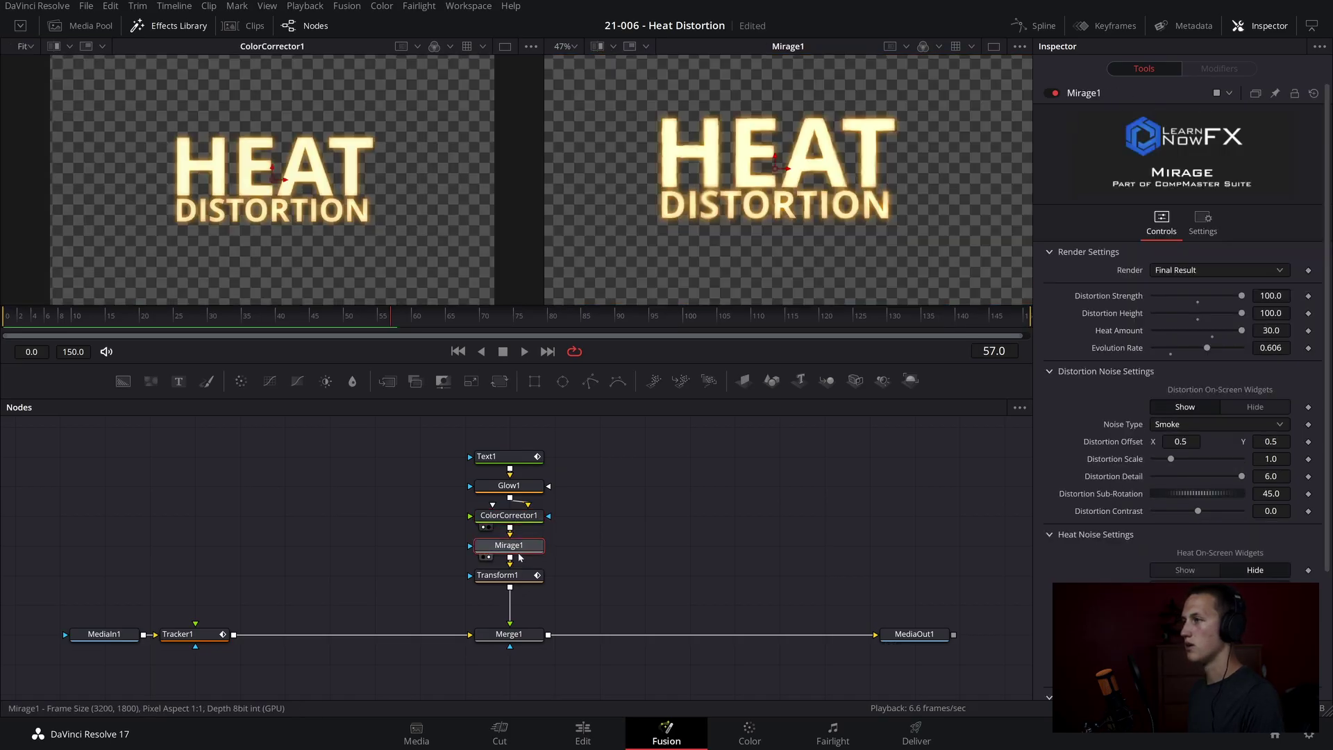
pyautogui.scroll(4, 659, 267)
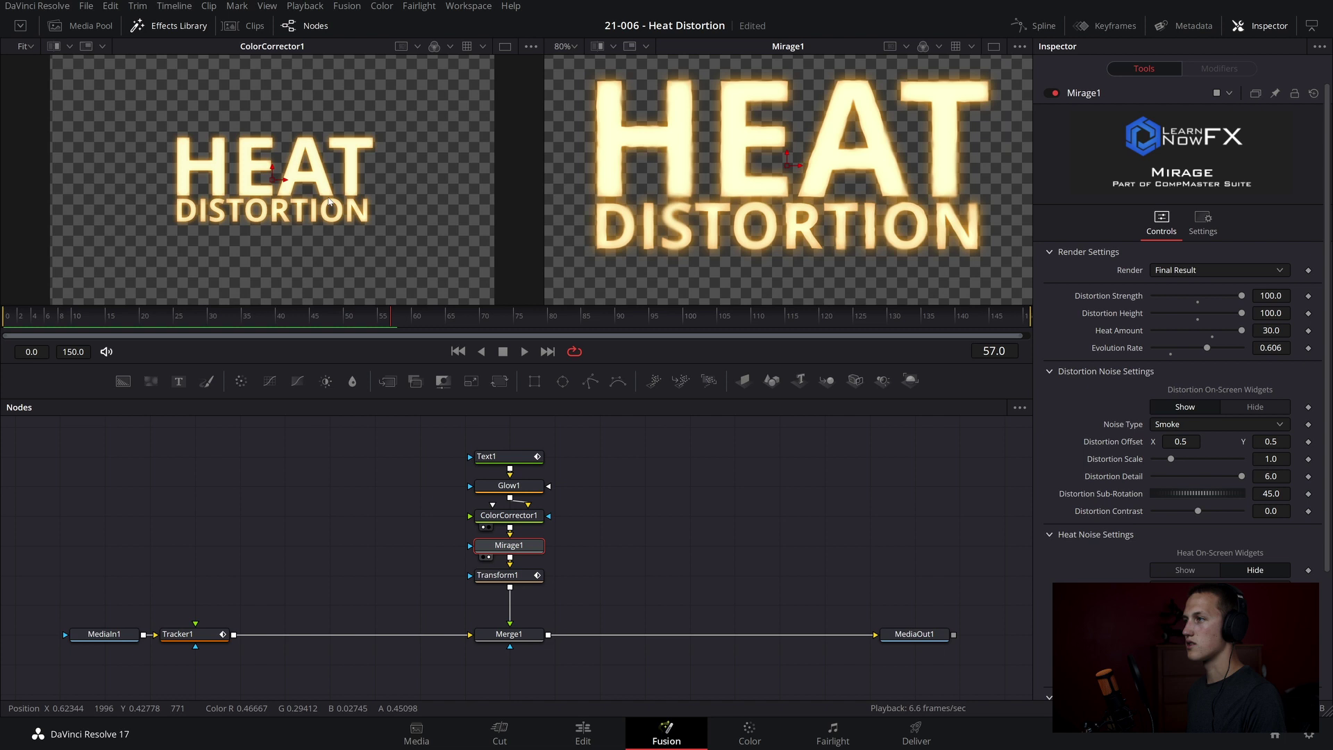
pyautogui.scroll(3, 394, 205)
pyautogui.scroll(1, 393, 205)
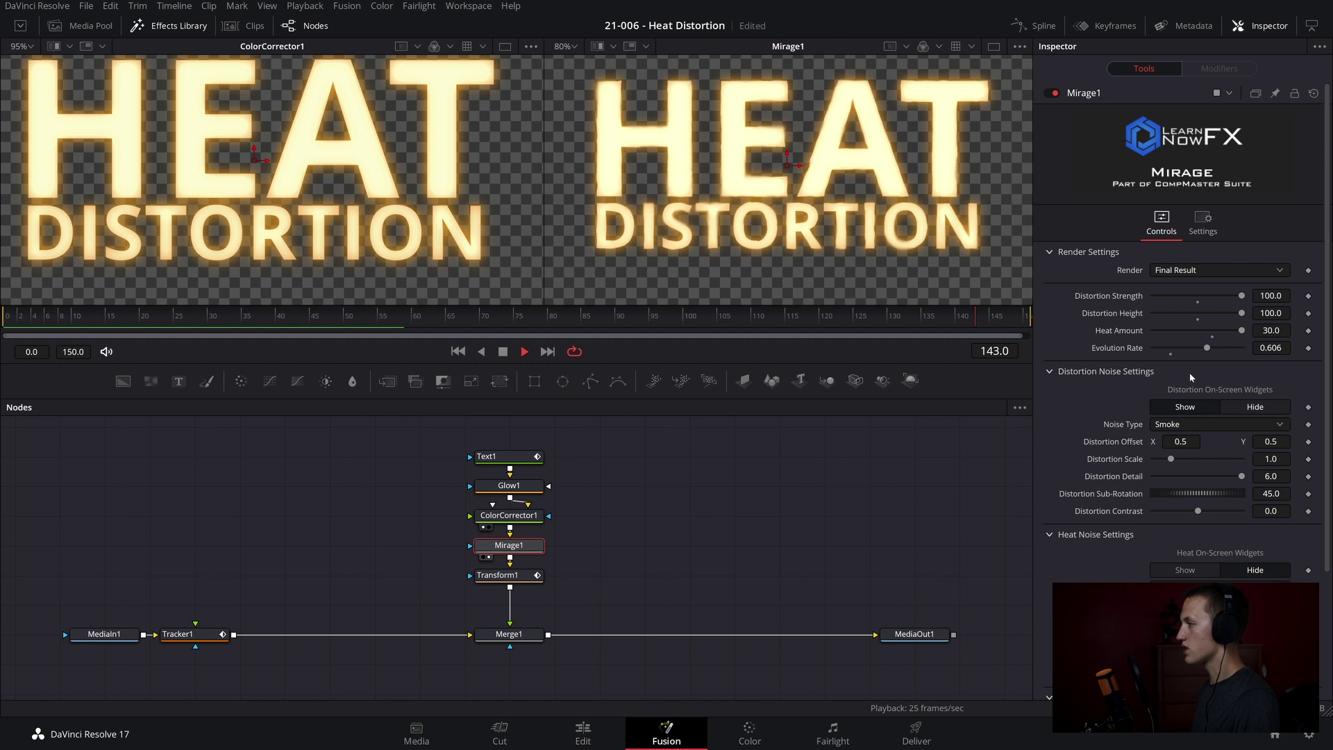
# Set Mirage noise to Fire with Distortion Scale 1.2 and Distortion Contrast 0.22
pyautogui.click(1185, 425)
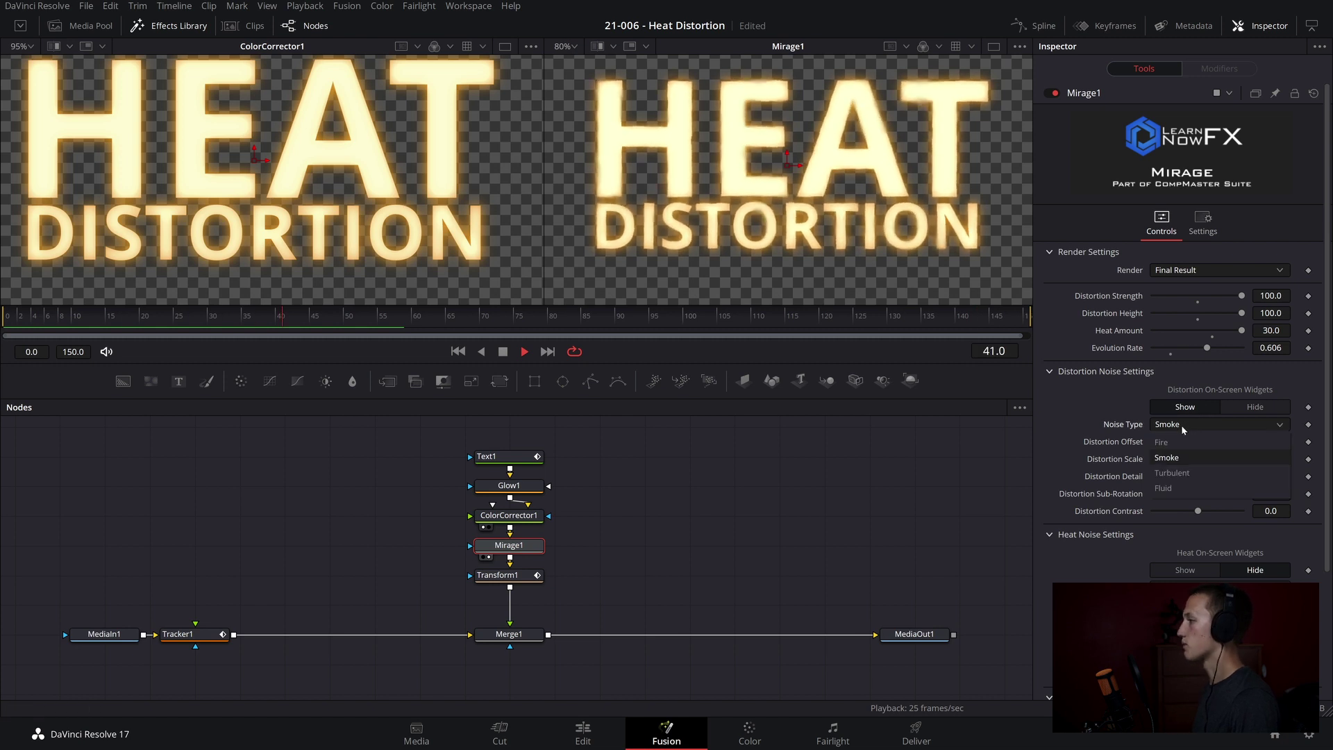
pyautogui.click(1178, 442)
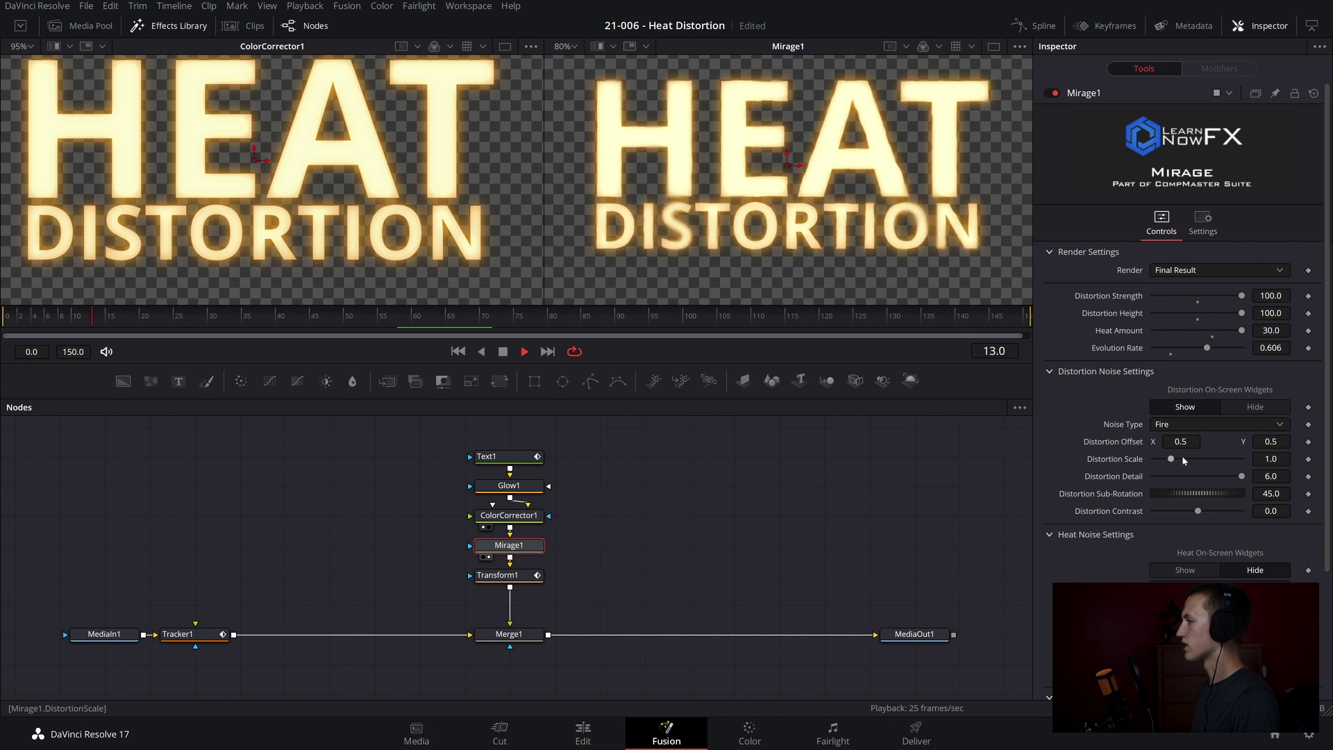
pyautogui.click(1271, 459)
pyautogui.write('1.2')
pyautogui.press('Return')
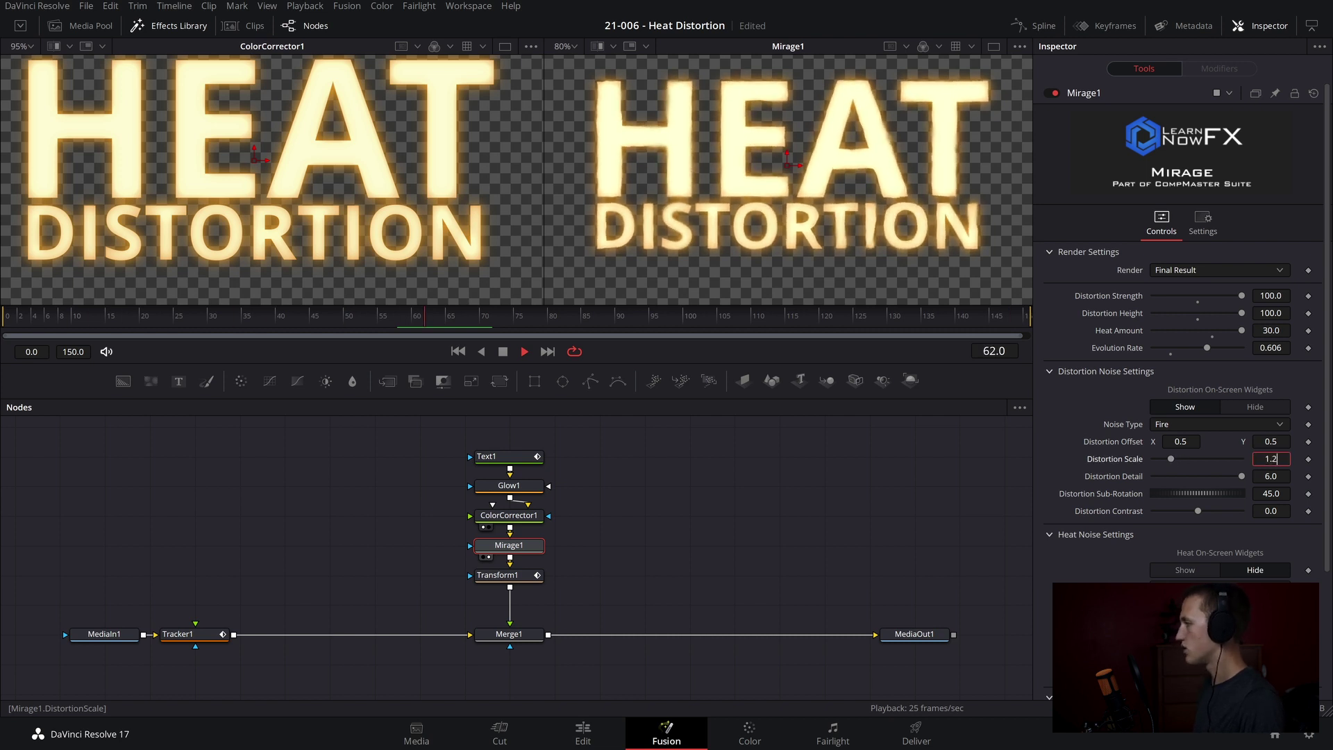
pyautogui.moveTo(1197, 511); pyautogui.dragTo(1208, 512)
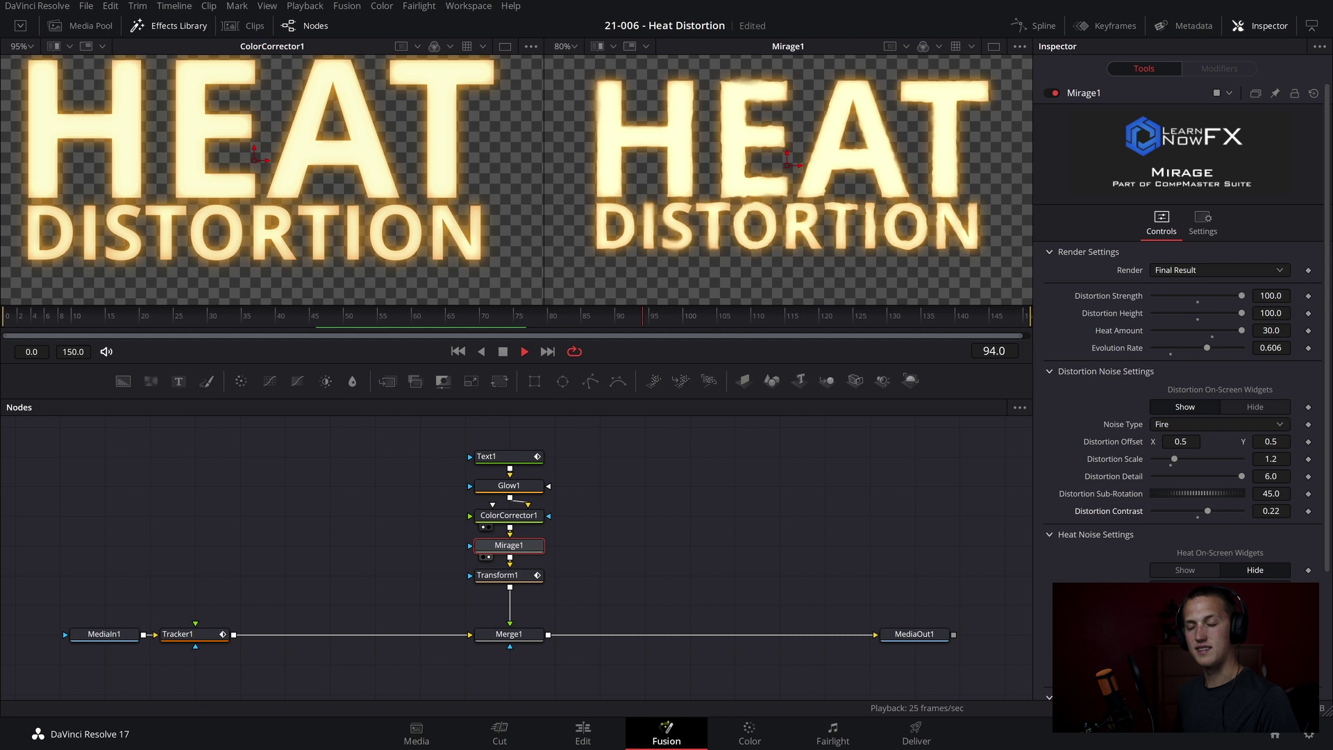
# Show the fitted final composite in the right viewer and reselect Mirage1, stopping at frame 69
pyautogui.click(915, 633)
pyautogui.press('2')
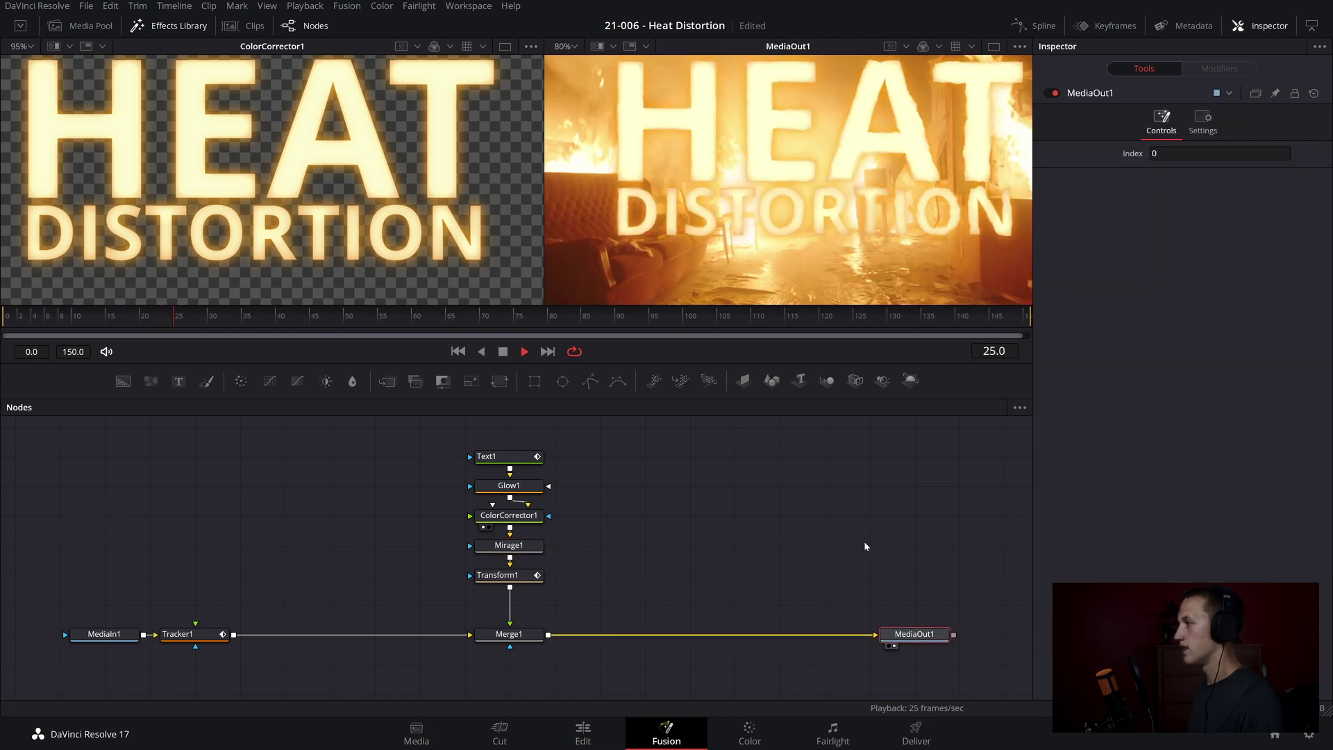
pyautogui.hotkey('ctrl', 'f')
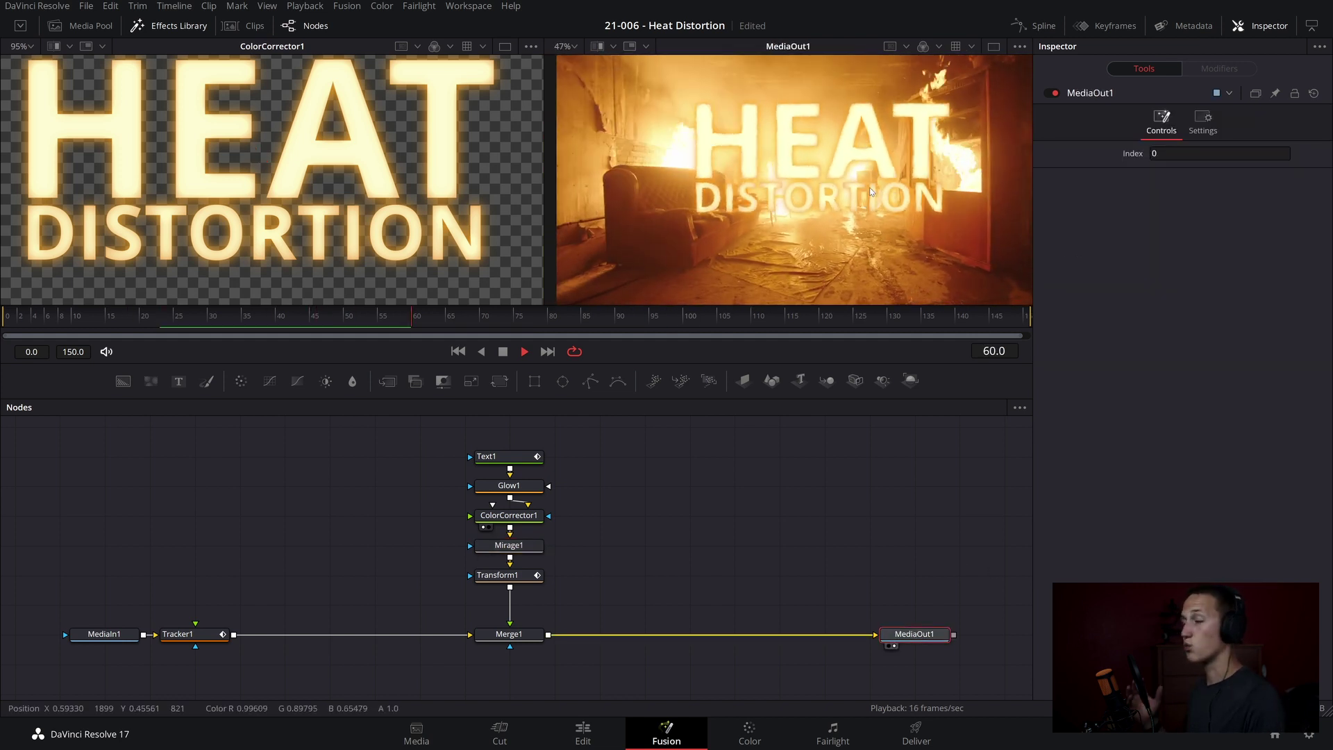
pyautogui.click(509, 545)
pyautogui.press('space')
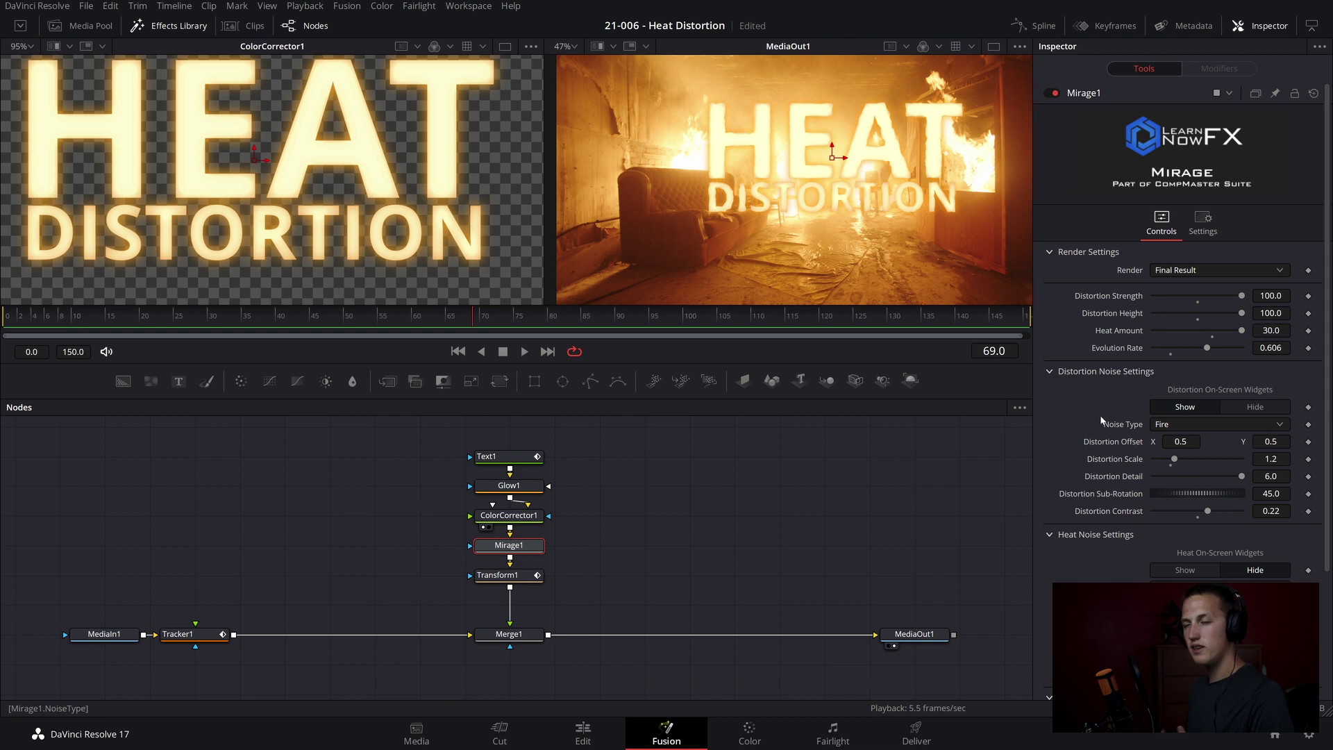
# Change Mirage1's Heat Scale to 3.6 in the Heat Noise Settings
pyautogui.scroll(-2, 1194, 469)
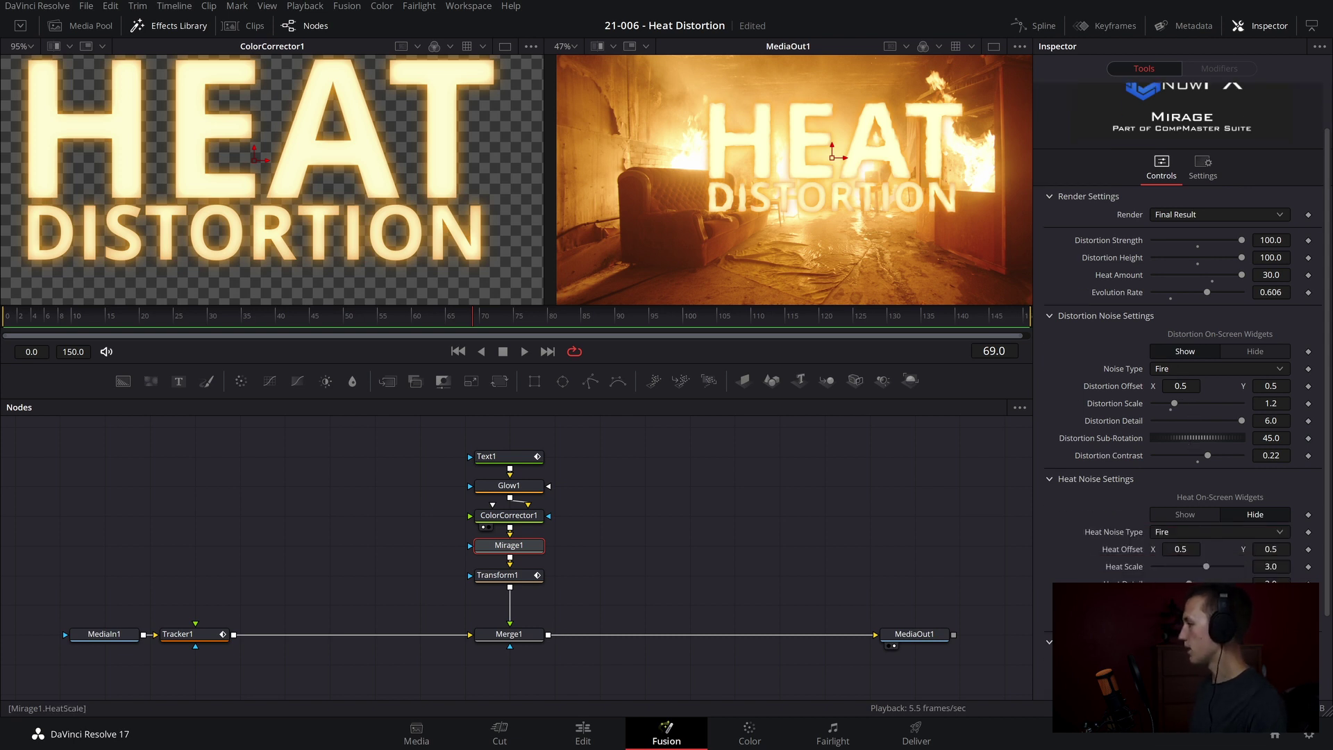
pyautogui.press('BackSpace')
pyautogui.write('6')
pyautogui.press('Tab')
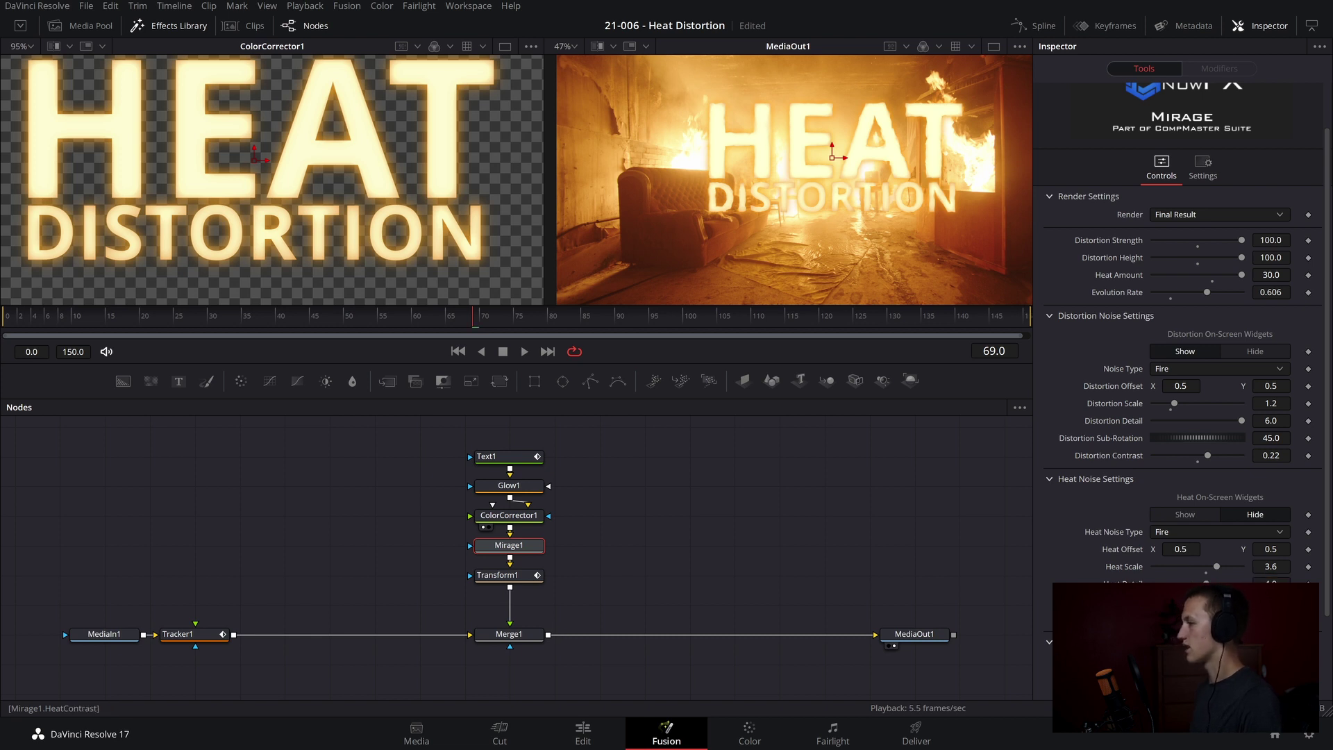
pyautogui.scroll(-3, 1180, 416)
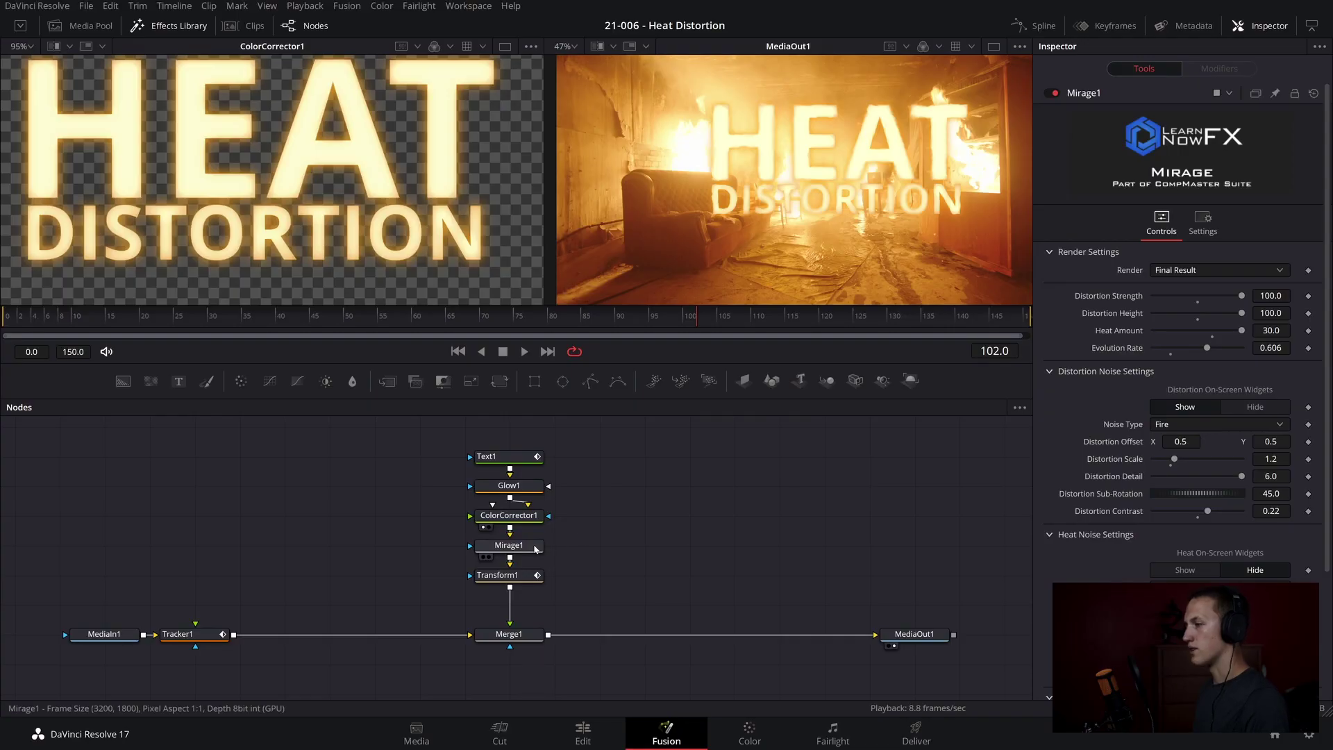
# Delete Mirage1 and move Text1, Glow1 and ColorCorrector1 up in the node graph
pyautogui.click(534, 549)
pyautogui.press('Delete')
pyautogui.moveTo(618, 534); pyautogui.dragTo(803, 533)
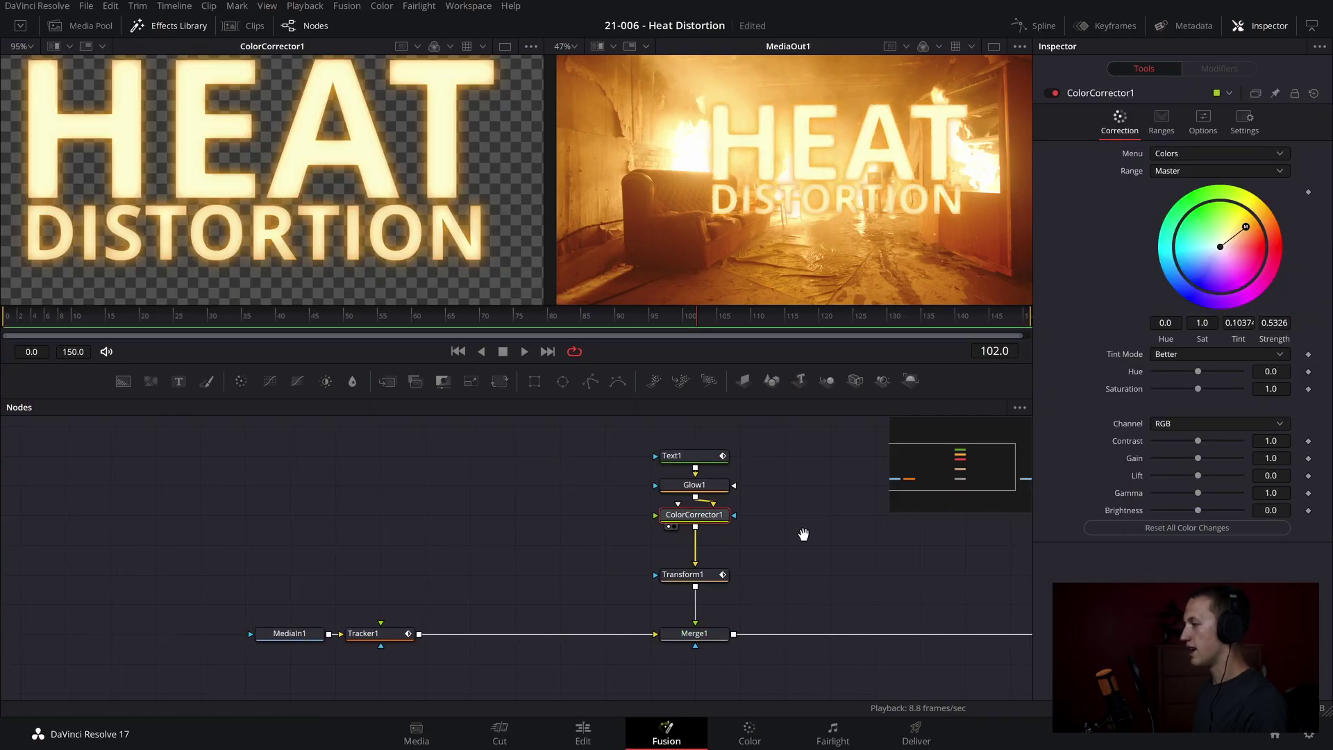
pyautogui.moveTo(686, 435); pyautogui.dragTo(710, 467)
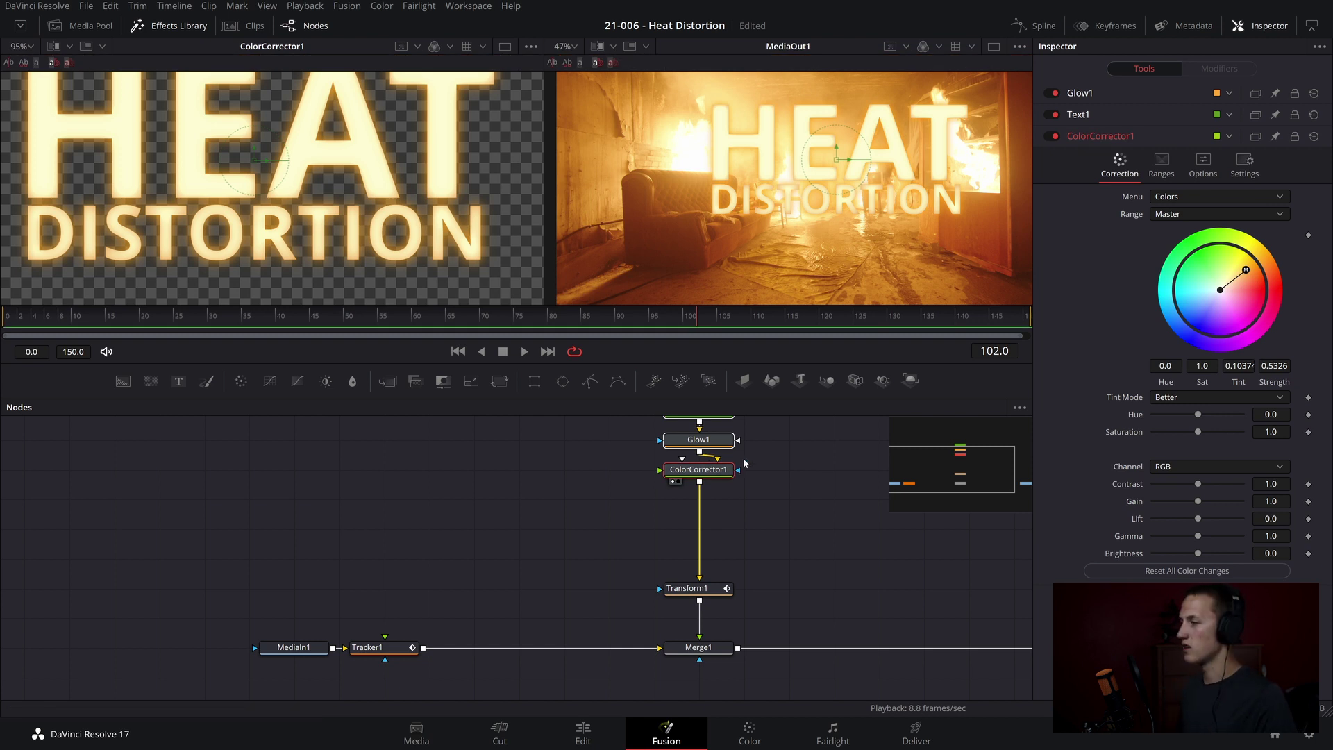
pyautogui.click(781, 507)
pyautogui.hotkey('shift', 'space')
# Insert a Displace node below ColorCorrector1 via the tool search
pyautogui.write('dipls')
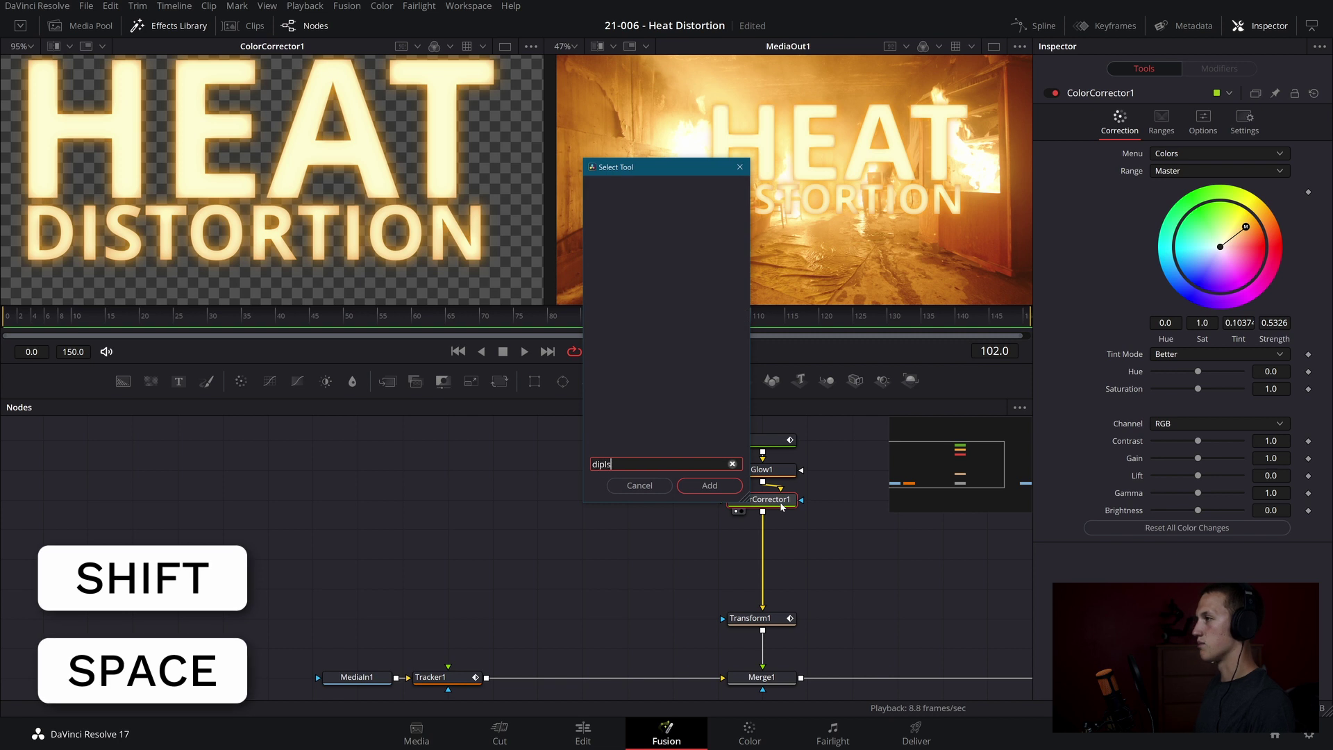
pyautogui.press('BackSpace')
pyautogui.write('splace')
pyautogui.press('Return')
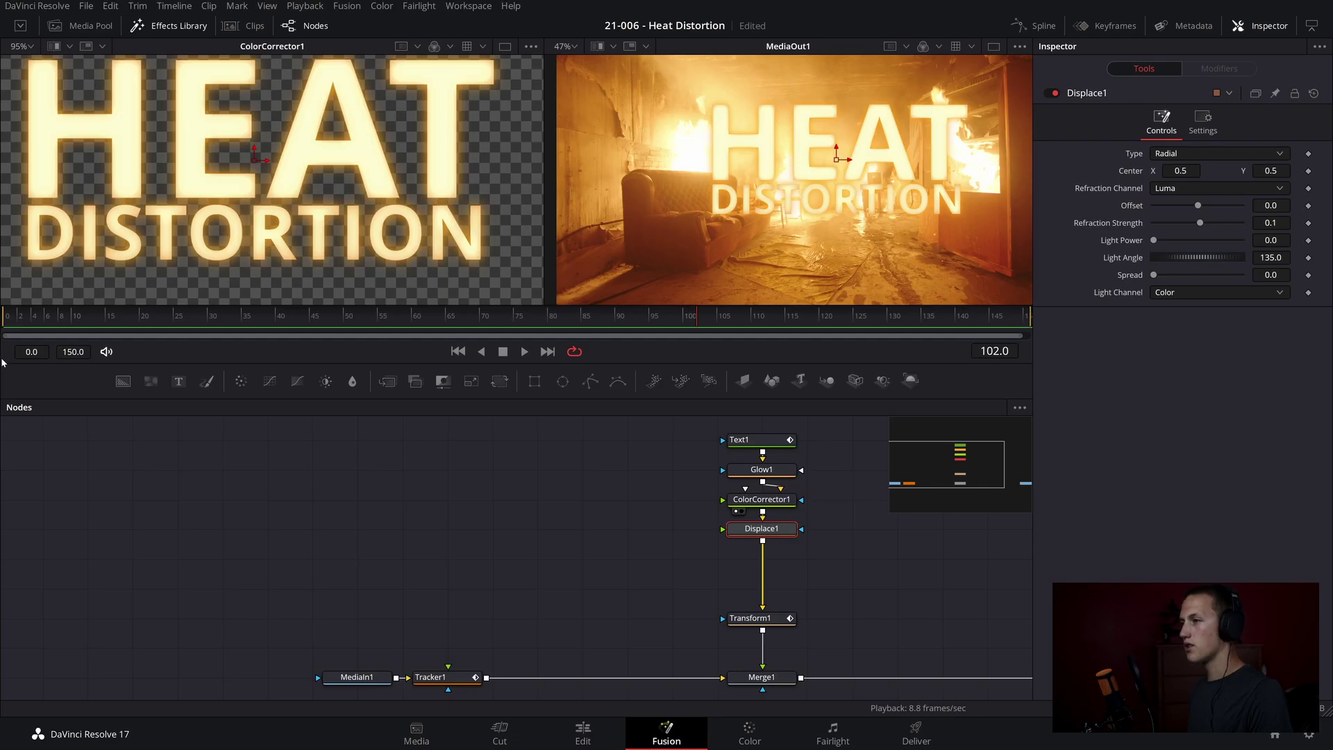
# Add a FastNoise node left of Displace1 and preview it in the left viewer
pyautogui.moveTo(150, 381); pyautogui.dragTo(647, 531)
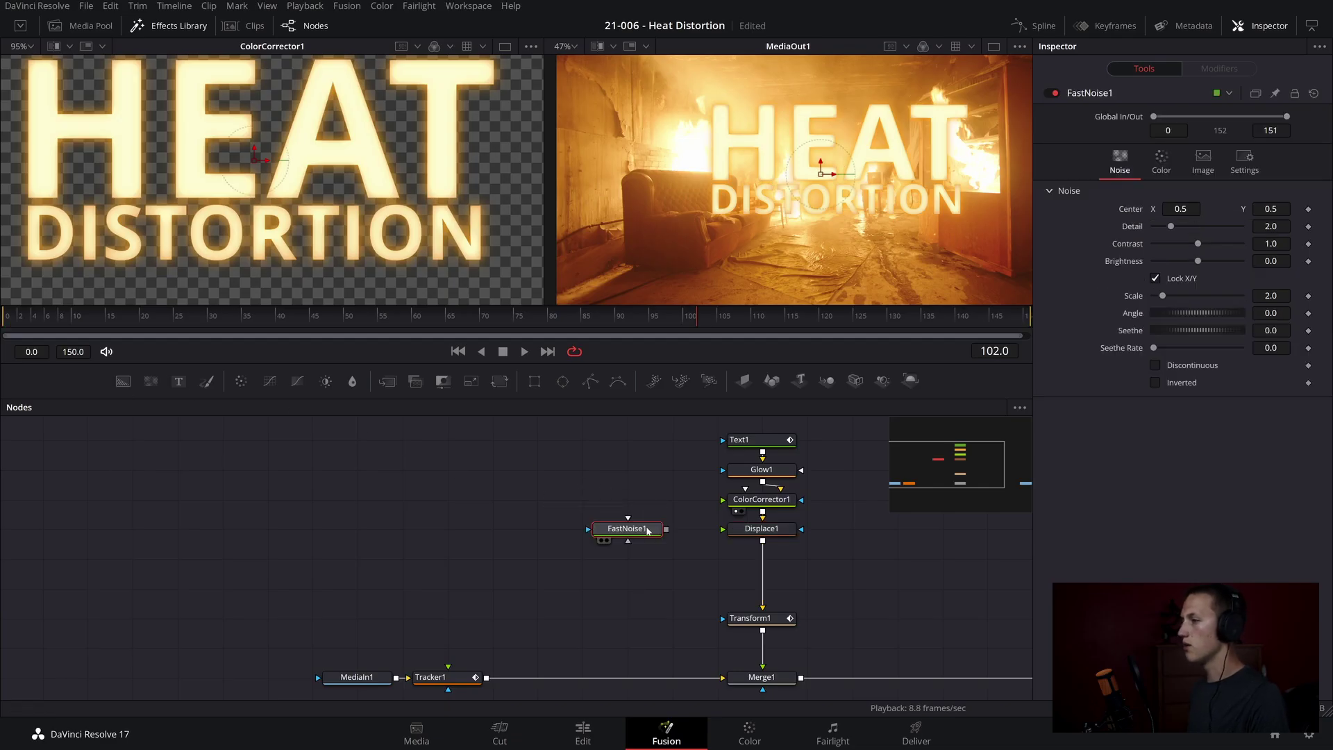
pyautogui.press('1')
pyautogui.scroll(-4, 344, 177)
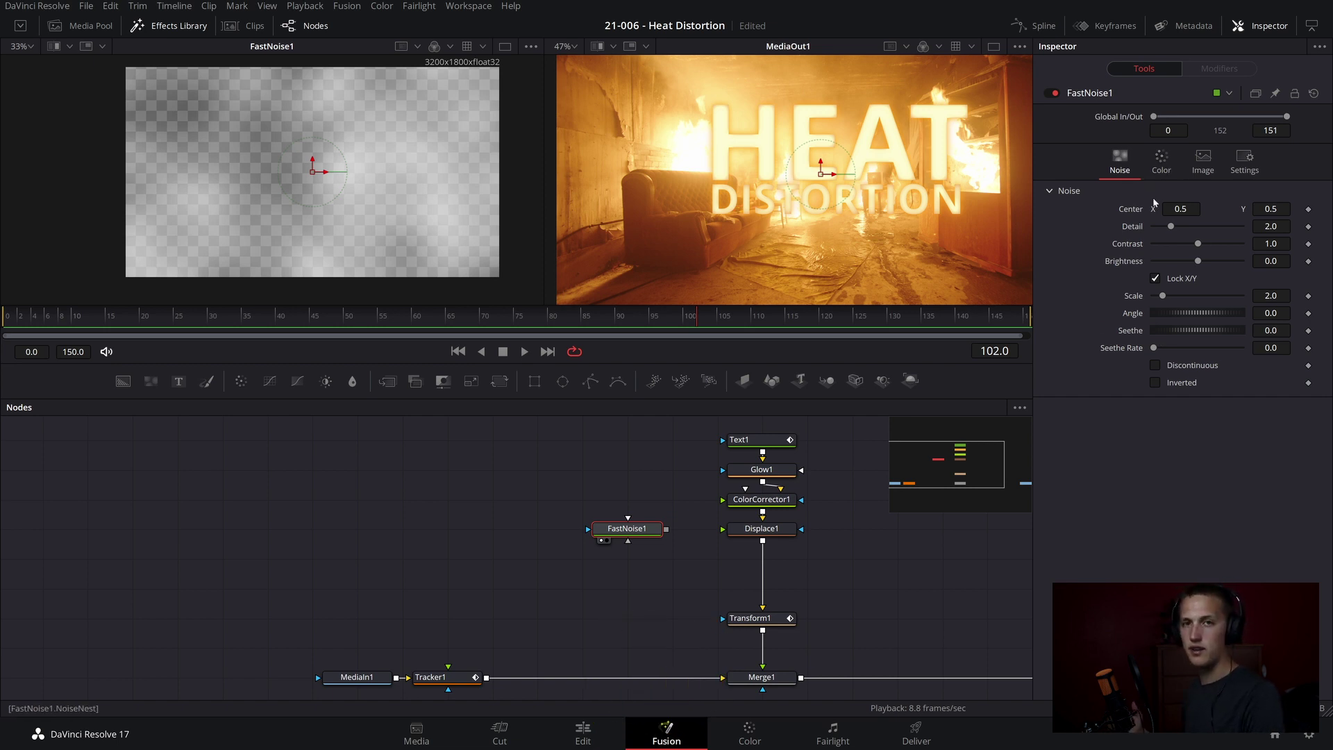
# Connect FastNoise1 into Displace1 and set Refraction Strength to -0.038
pyautogui.moveTo(665, 530); pyautogui.dragTo(766, 535)
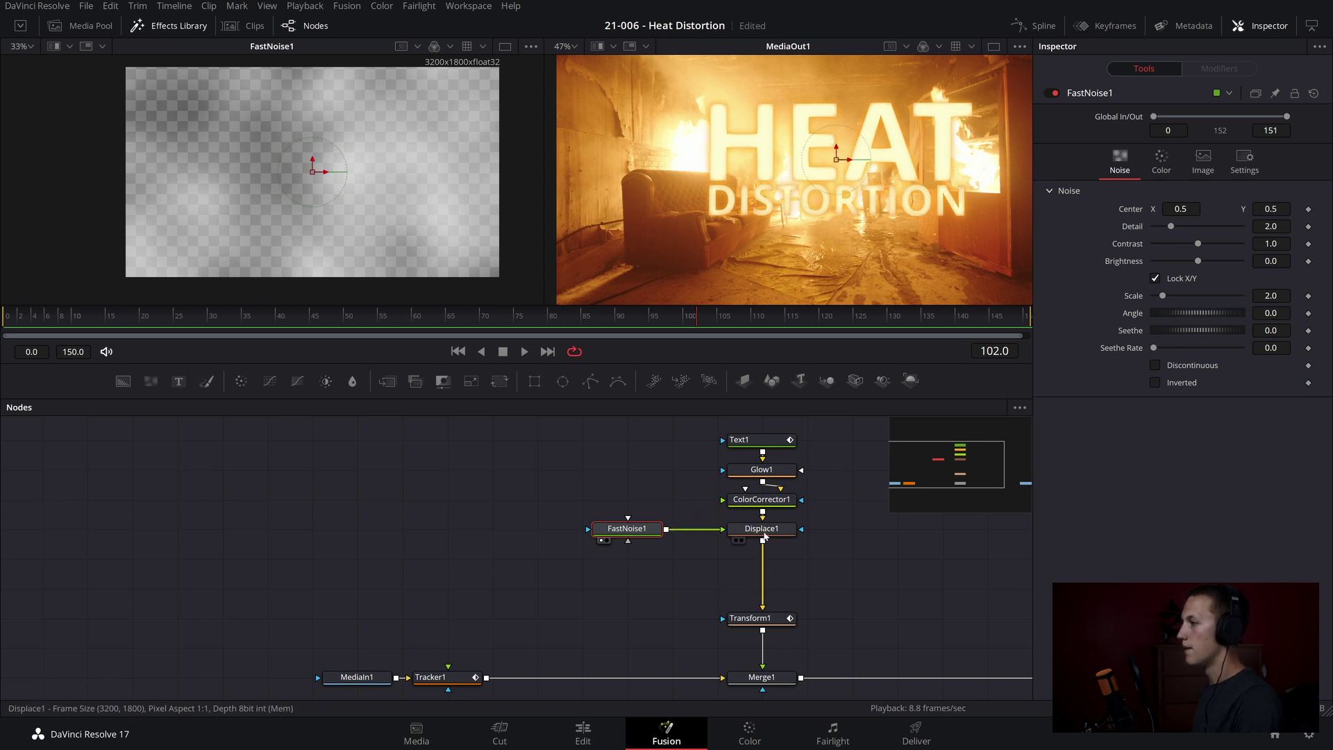
pyautogui.click(764, 533)
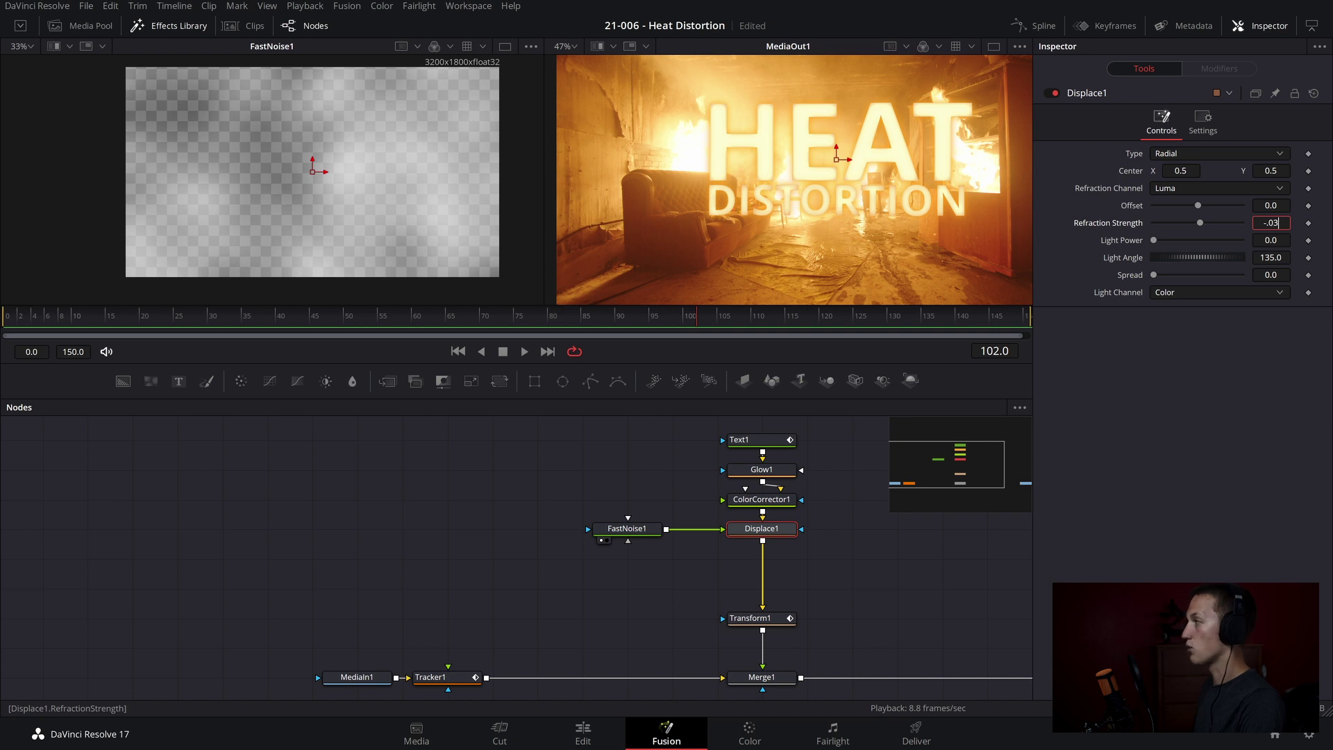
pyautogui.write('-.038')
pyautogui.press('Tab')
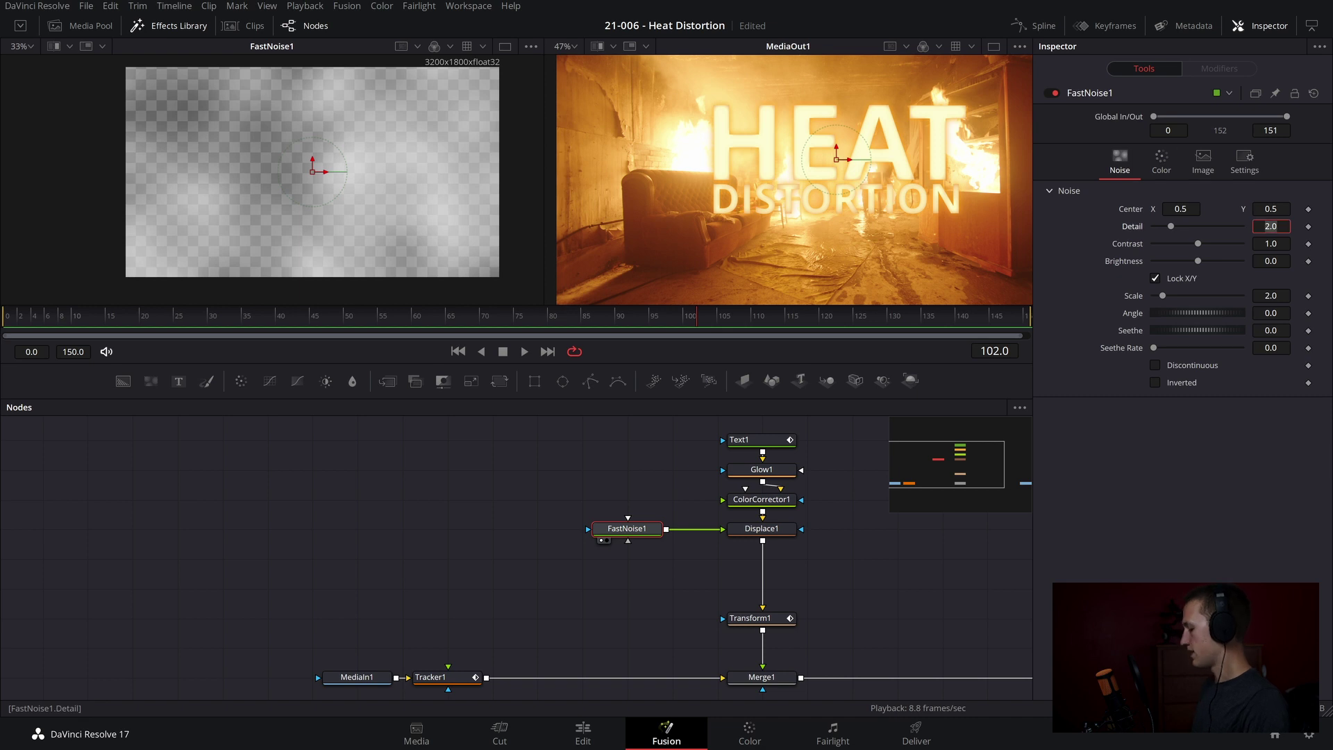
# Give FastNoise1 Detail 4.56, Contrast 1.95 and Brightness -1.0
pyautogui.press('Tab')
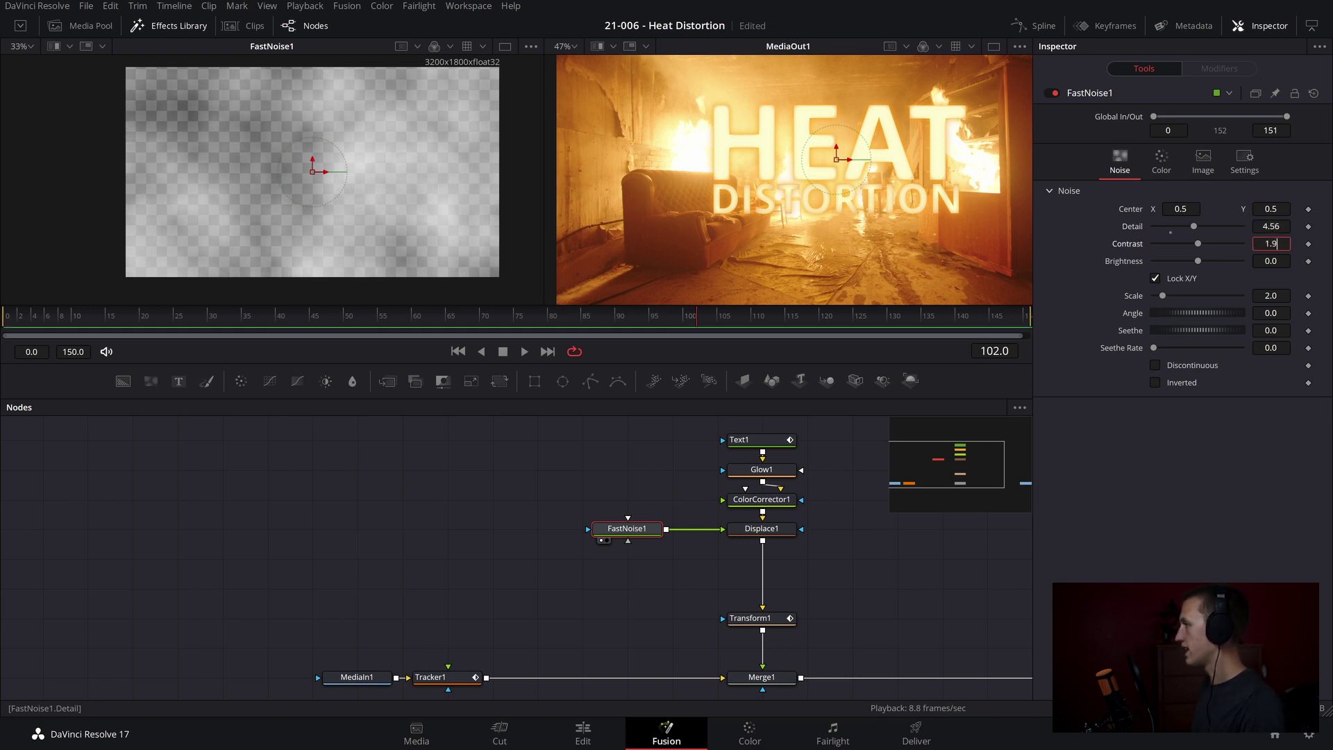
pyautogui.write('1.945')
pyautogui.press('Tab')
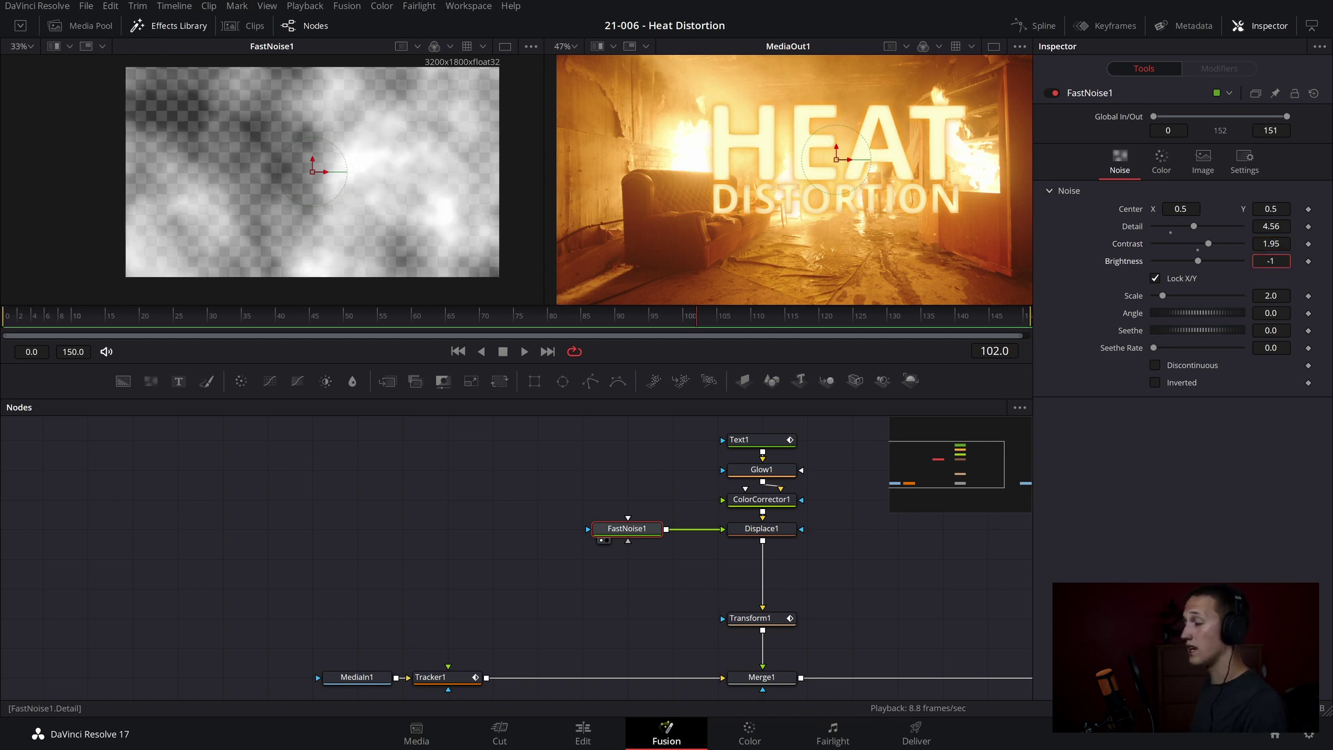
pyautogui.press('Tab')
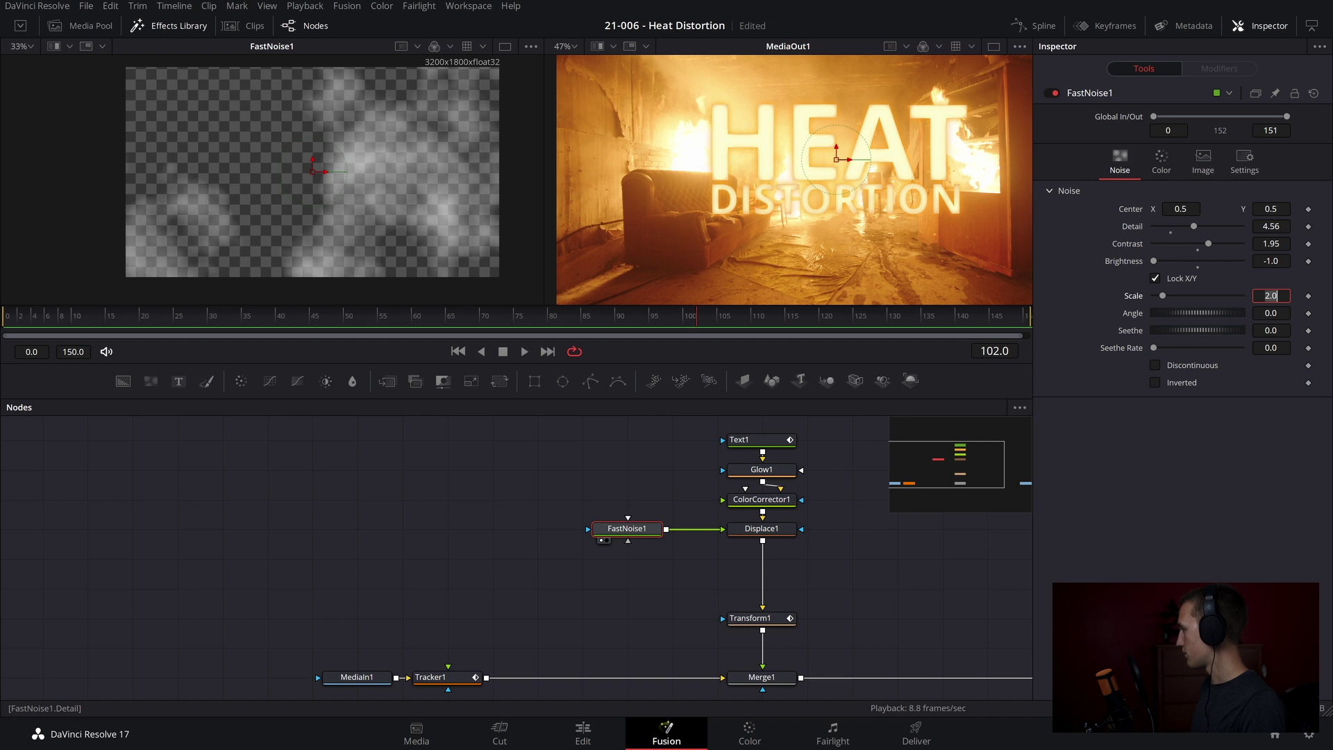
# Set noise Scale 12.28 and Seethe Rate 0.661, then play it in the right viewer
pyautogui.write('12.25')
pyautogui.press('BackSpace')
pyautogui.write('8')
pyautogui.press('Tab')
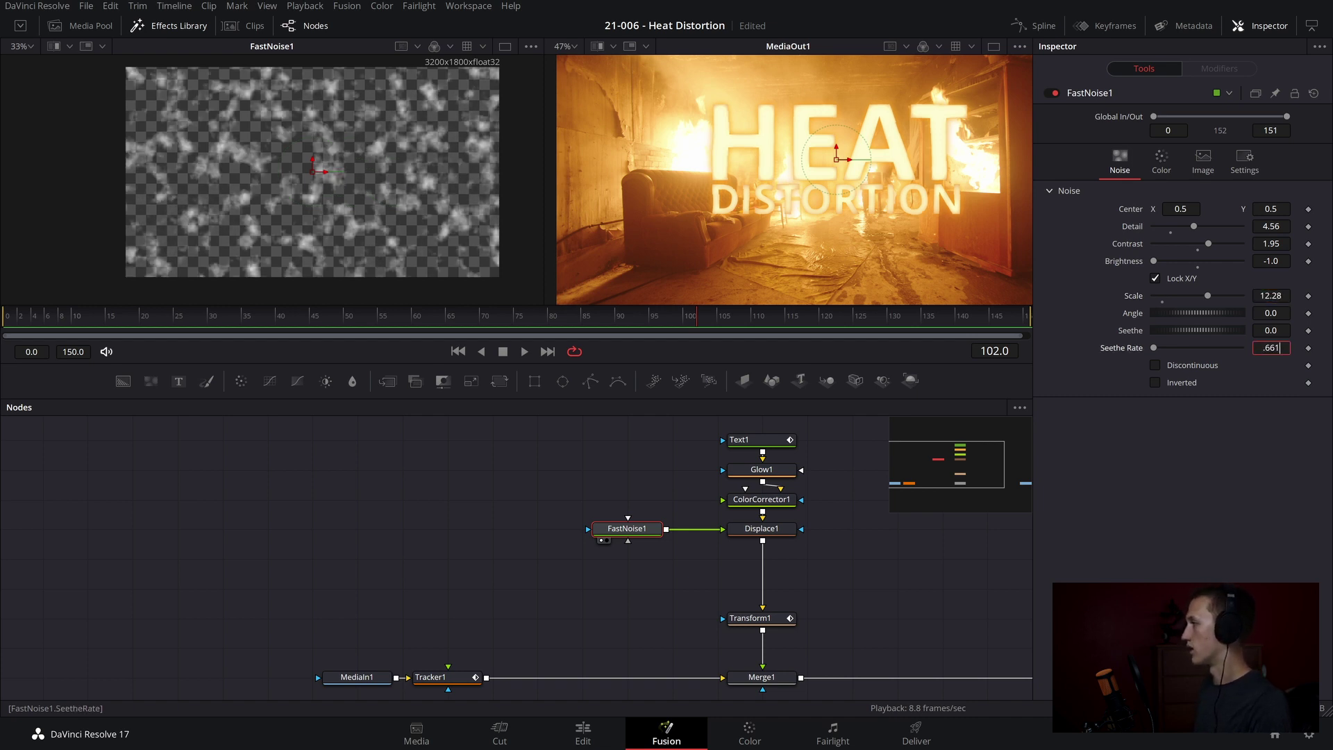
pyautogui.press('Return')
pyautogui.press('2')
pyautogui.press('space')
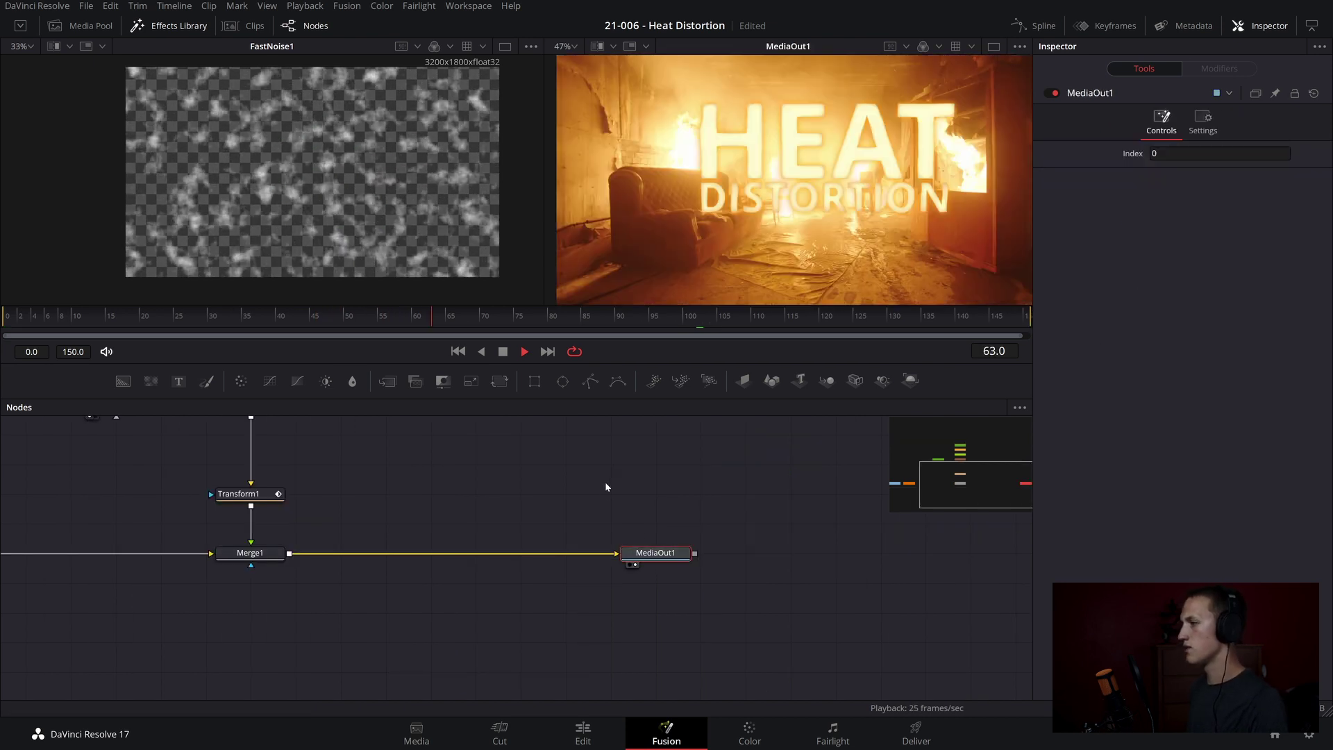
# Play the MediaOut1 composite from the start of the clip to review it
pyautogui.moveTo(605, 482); pyautogui.dragTo(826, 581)
pyautogui.press('space')
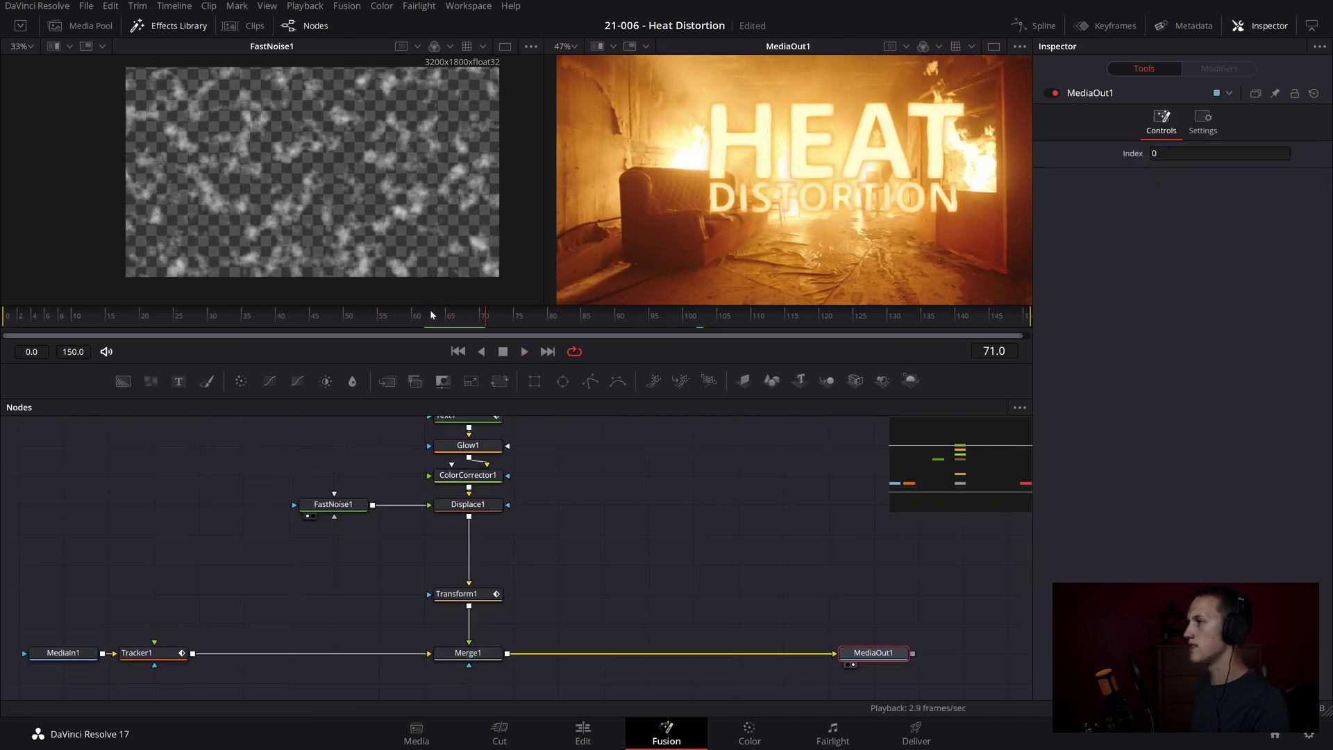
pyautogui.click(2, 318)
pyautogui.press('space')
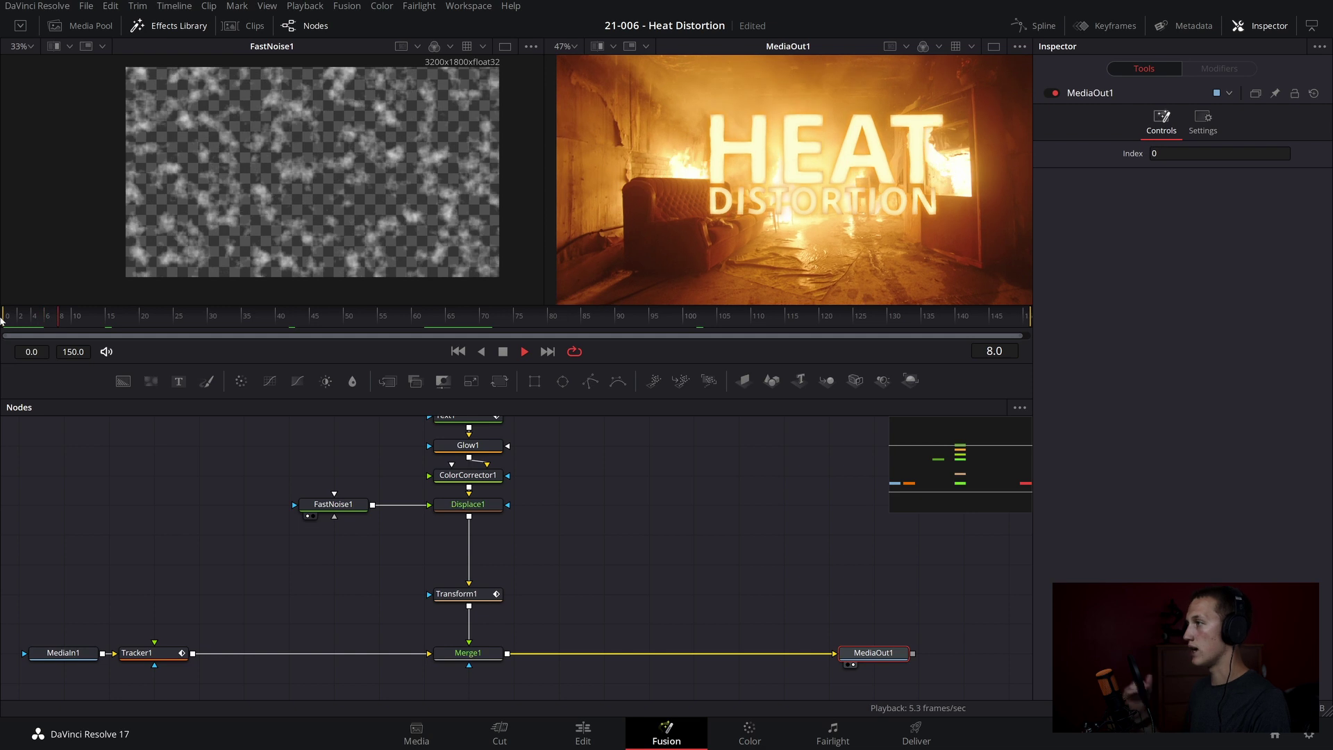
pyautogui.press('space')
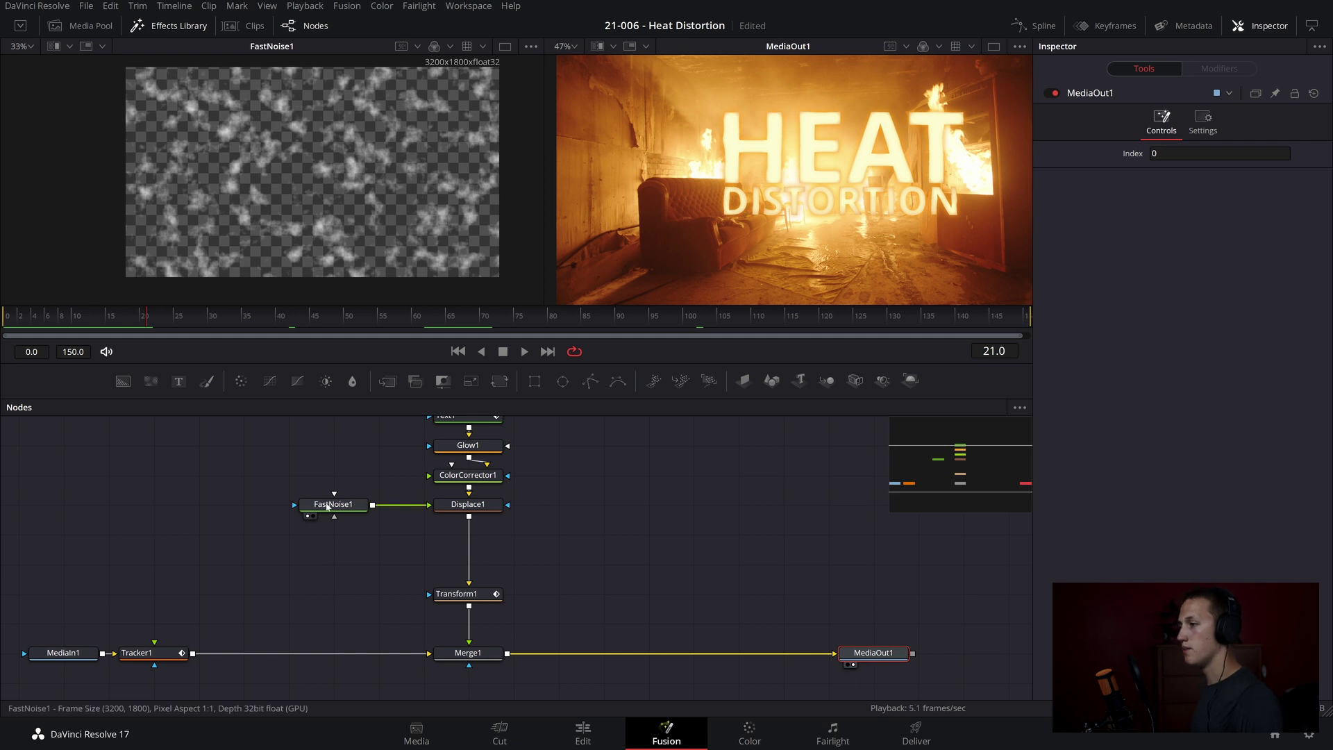
# Keyframe FastNoise1's Center, then give Center Y a higher value at frame 50 and play it back
pyautogui.click(327, 504)
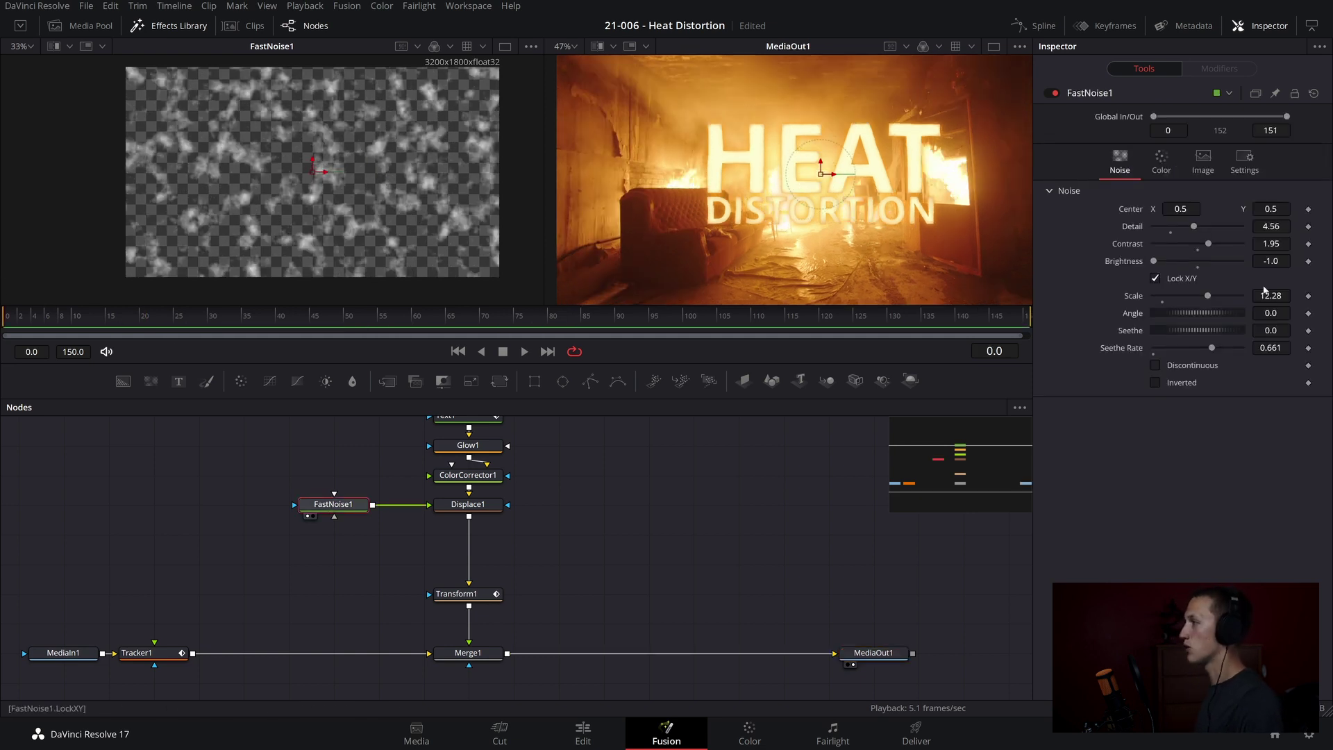
pyautogui.click(1308, 209)
pyautogui.click(343, 316)
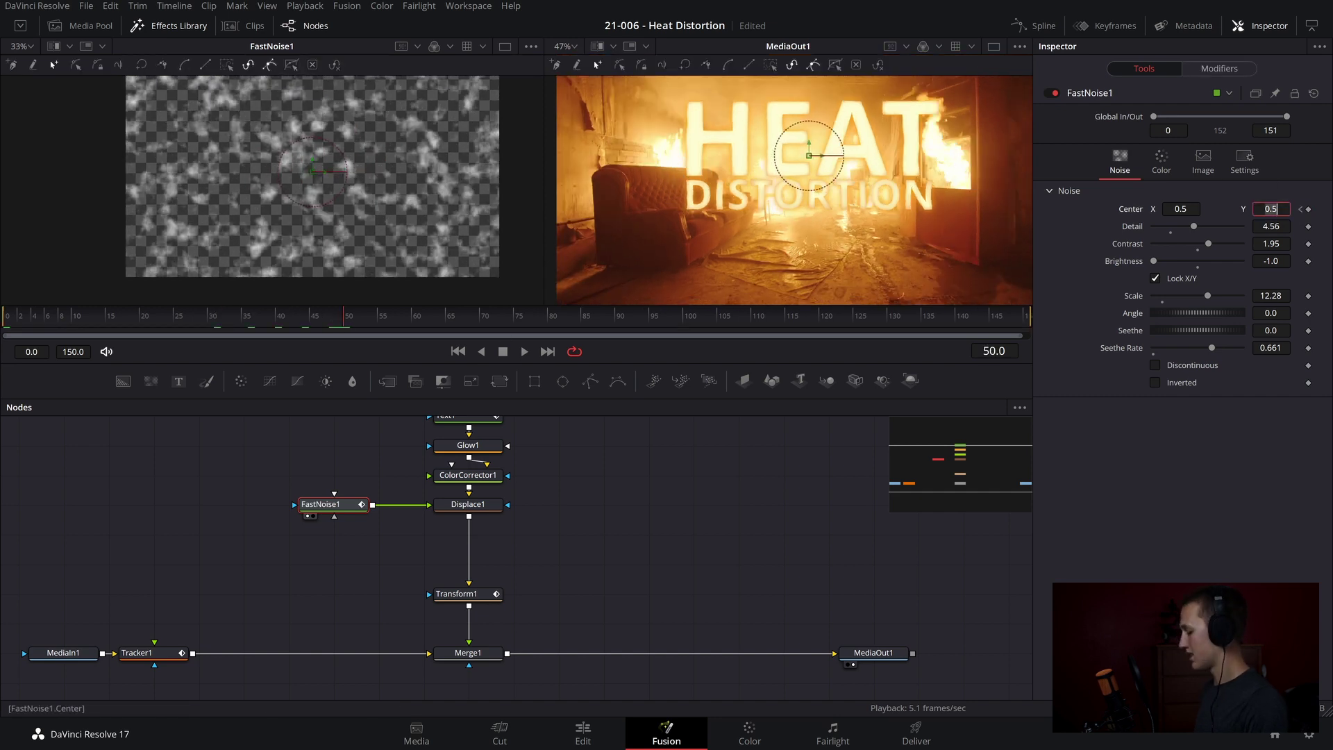
pyautogui.press('Return')
pyautogui.press('space')
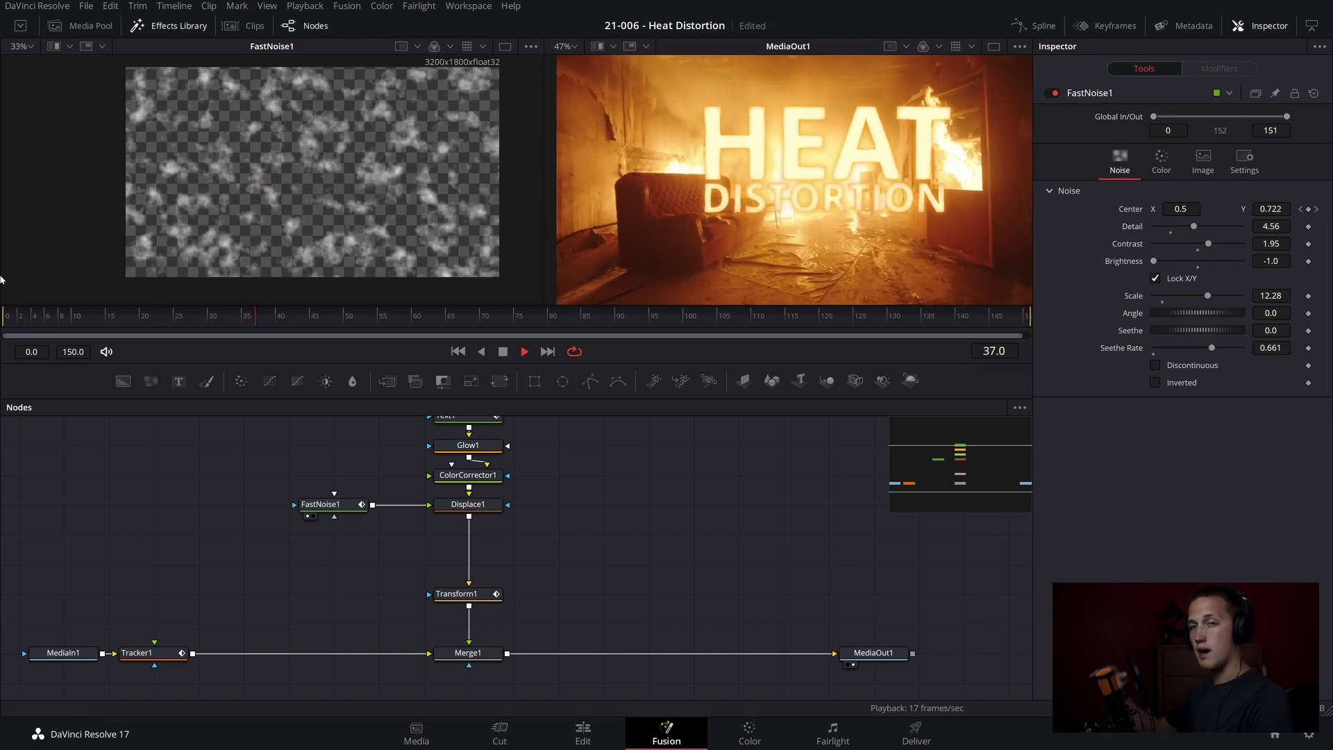
# In the Spline editor, set FastNoise1's Displacement keyframes to continue past the last key
pyautogui.press('space')
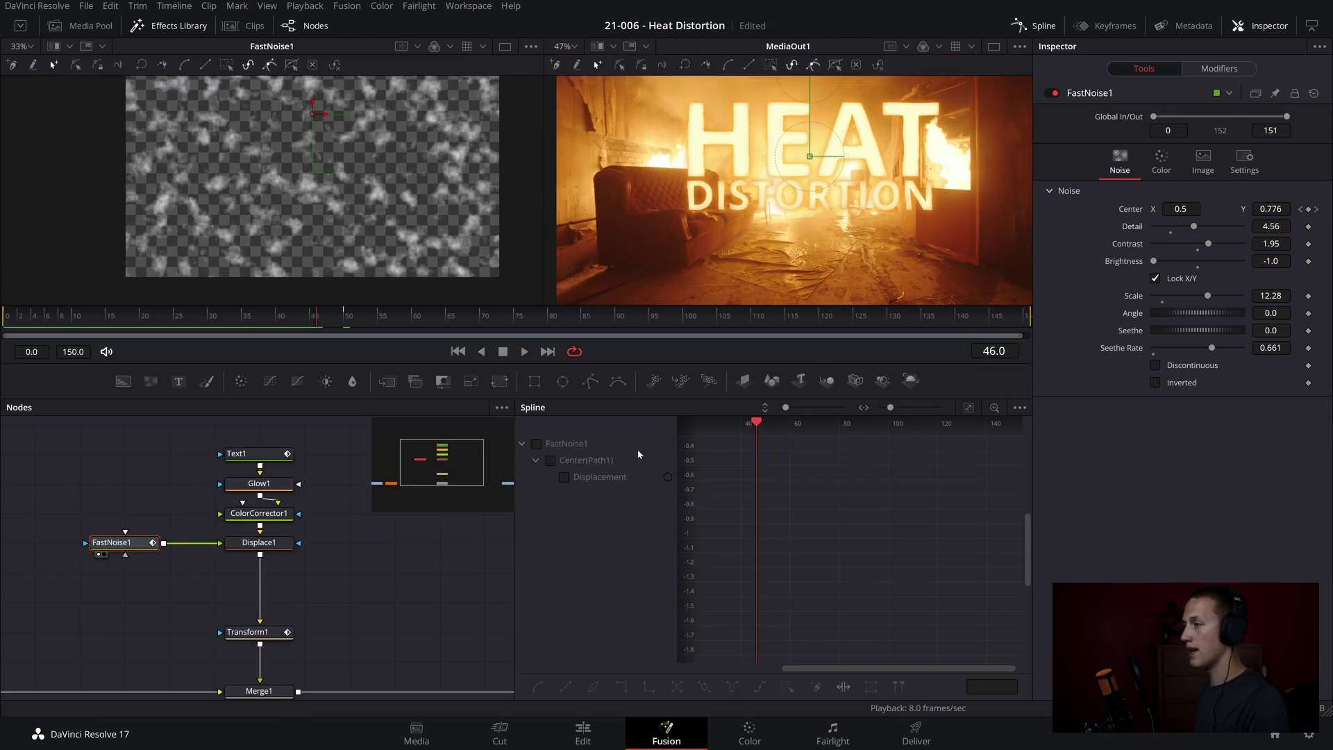
pyautogui.click(537, 444)
pyautogui.hotkey('ctrl', 'f')
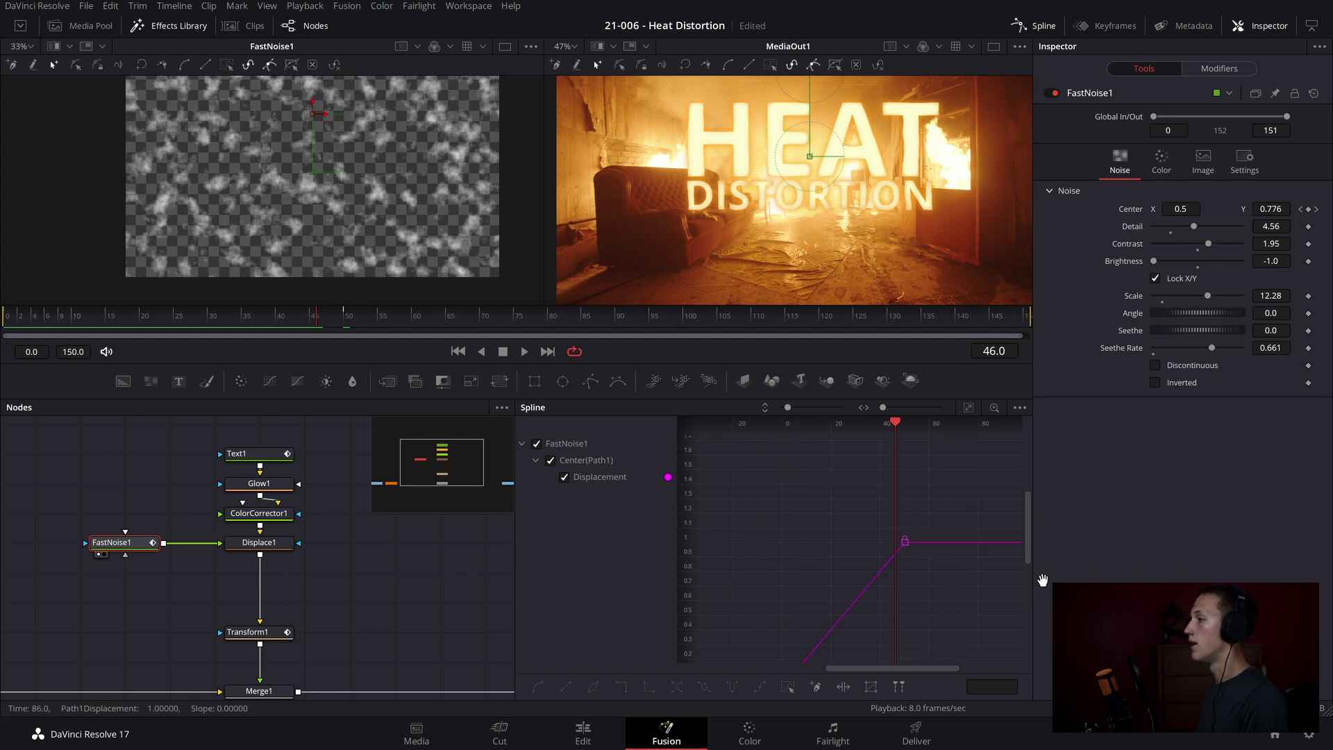
pyautogui.moveTo(960, 464); pyautogui.dragTo(708, 658)
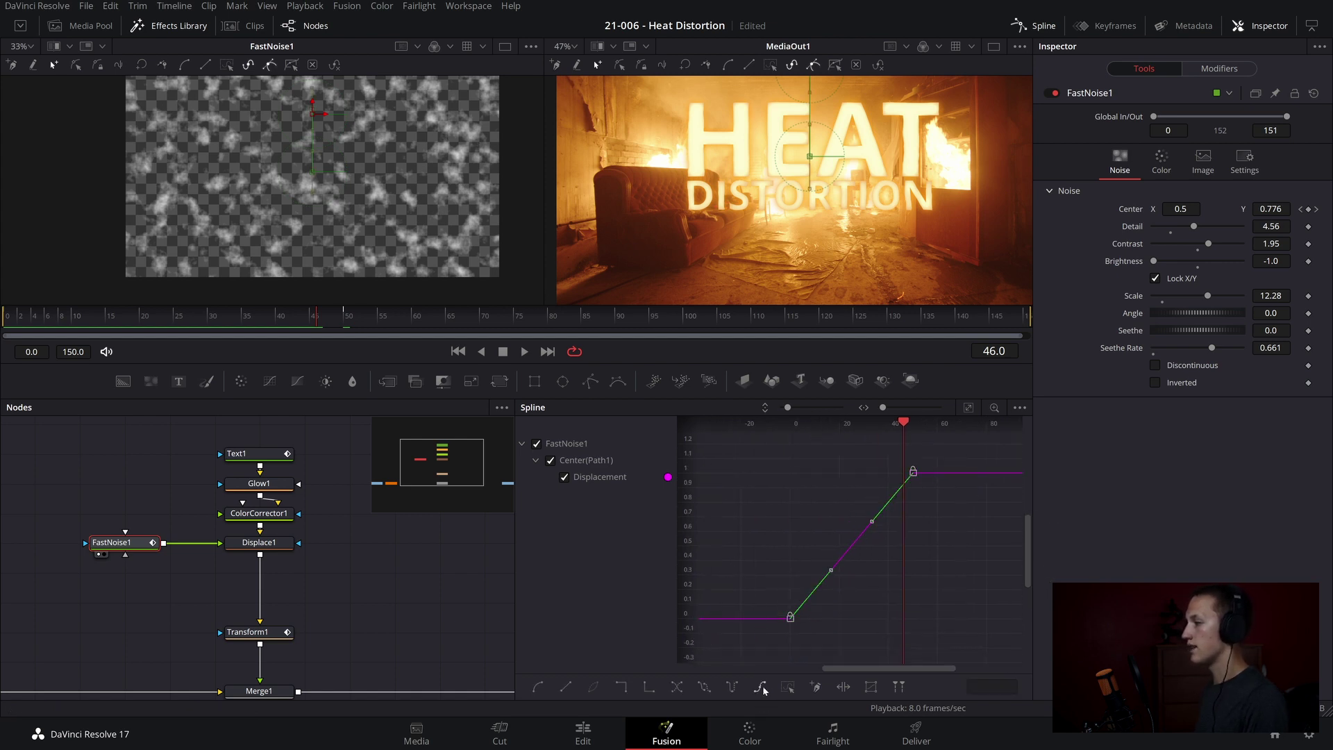
pyautogui.click(760, 687)
# Move the last Displacement keyframe from frame 50 to 75 to slow the rise, then play back
pyautogui.scroll(-3, 952, 559)
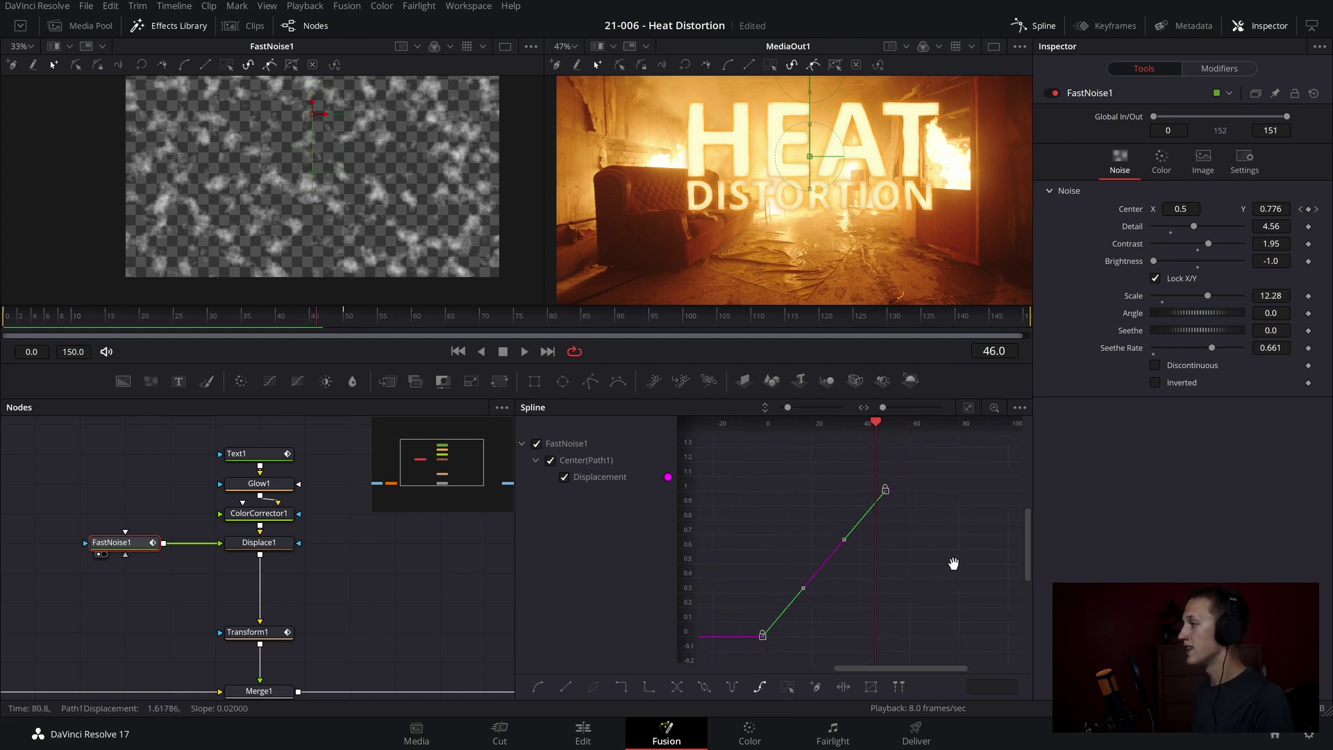
pyautogui.moveTo(379, 317); pyautogui.dragTo(436, 316)
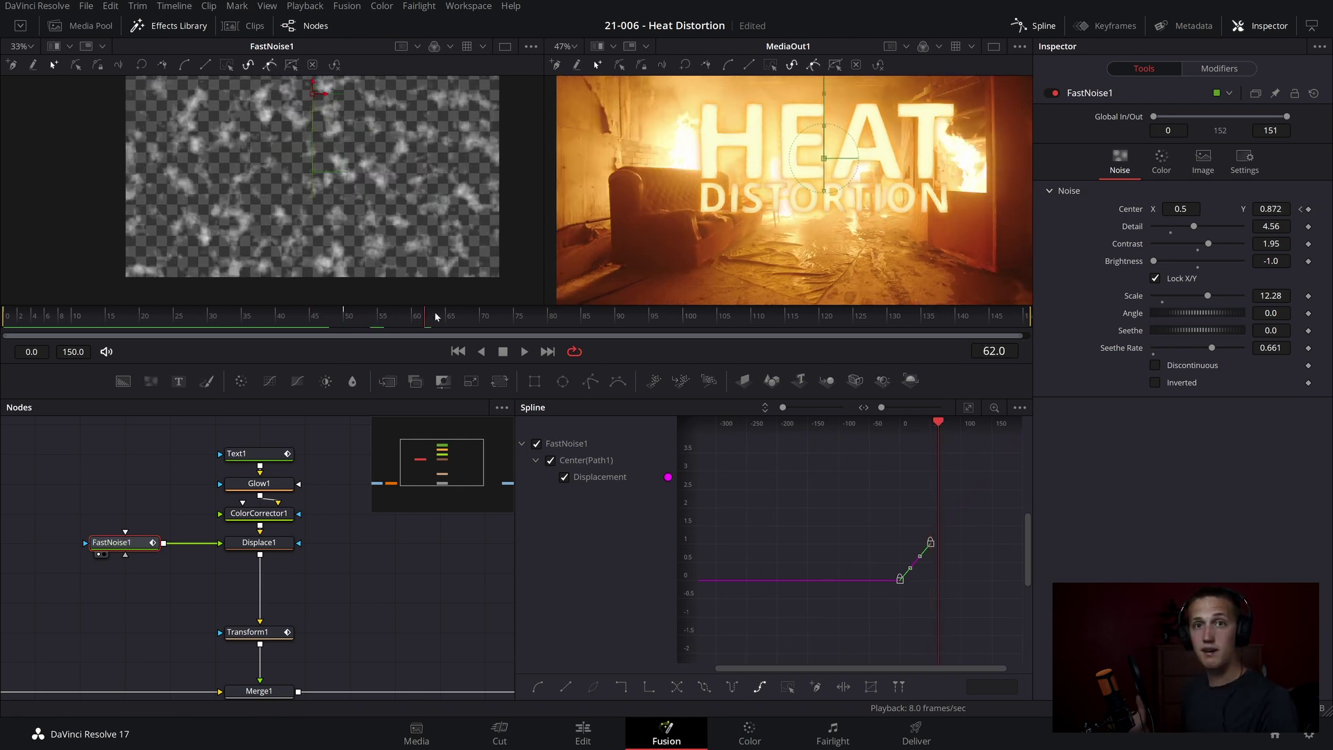
pyautogui.scroll(3, 935, 535)
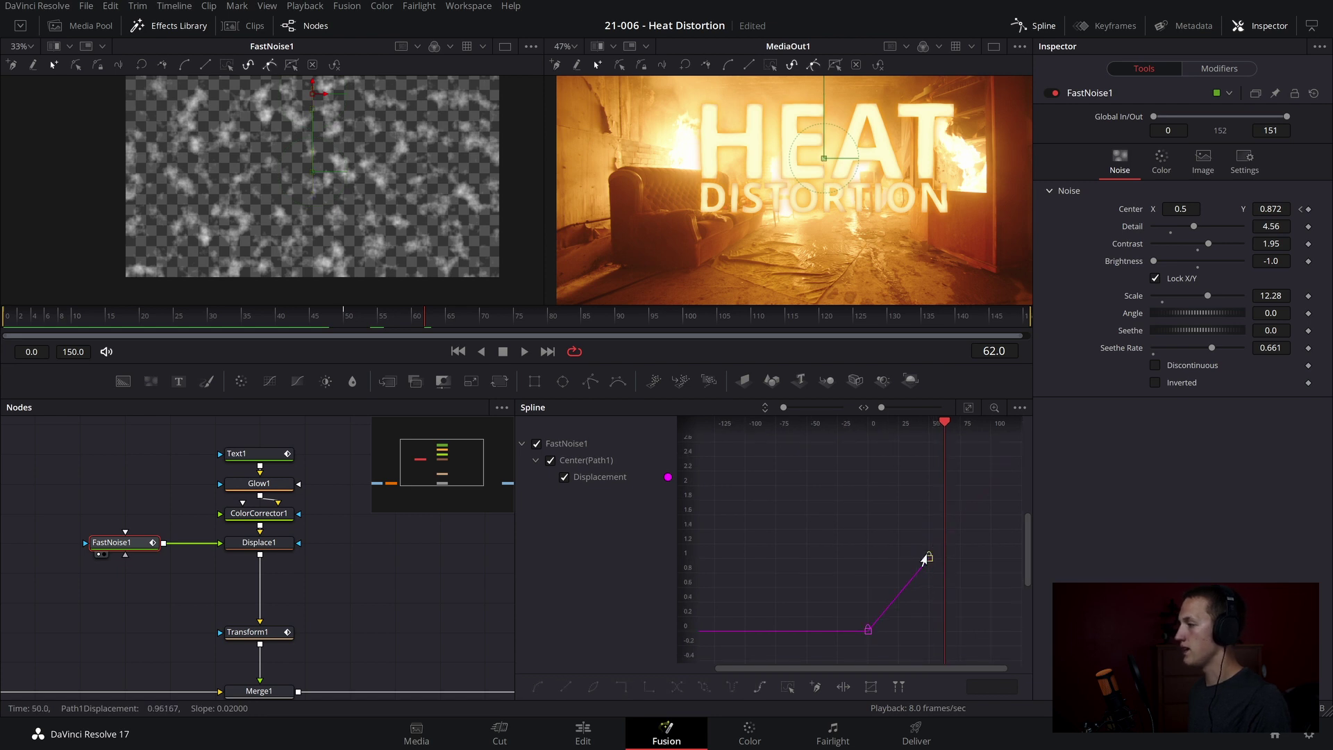
pyautogui.moveTo(925, 559)
pyautogui.mouseDown()
pyautogui.moveTo(895, 560)
pyautogui.moveTo(947, 560)
pyautogui.moveTo(891, 557)
pyautogui.moveTo(939, 561)
pyautogui.moveTo(915, 568)
pyautogui.mouseUp()
pyautogui.press('space')
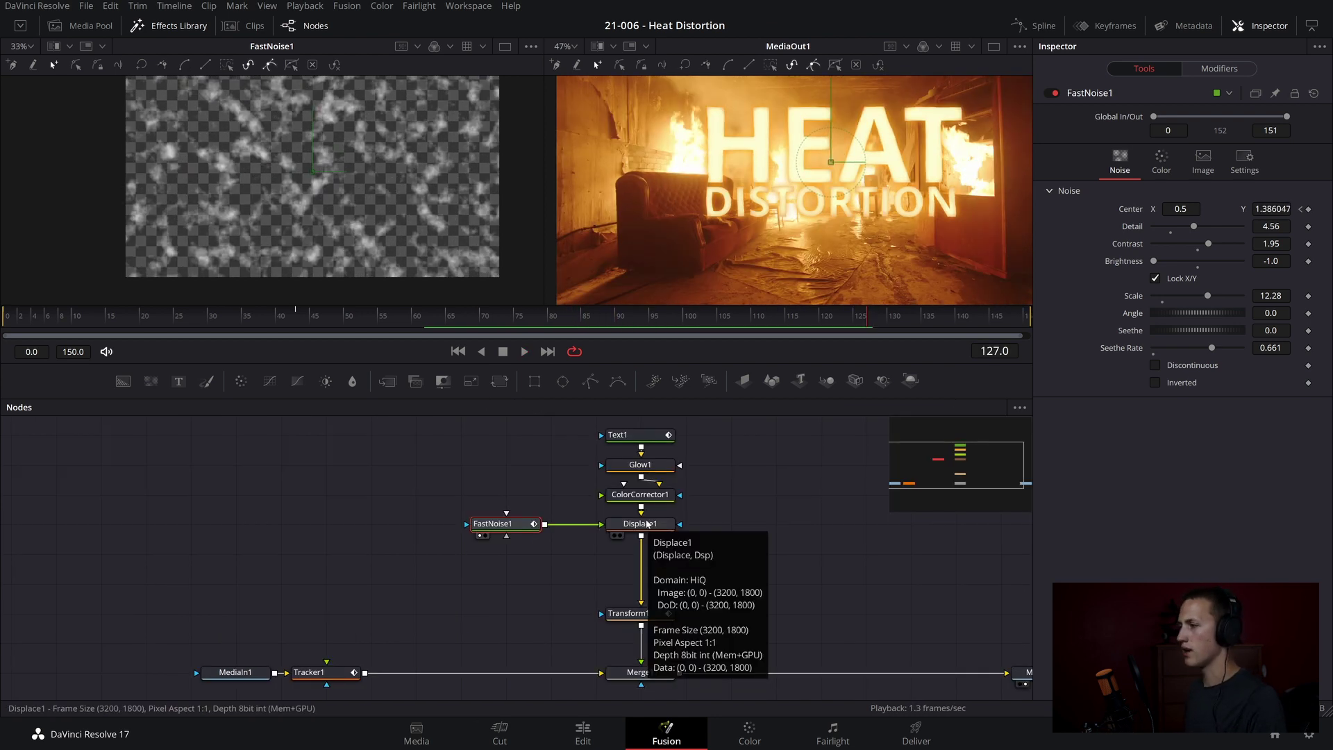
# Insert a VariBlur node after Displace1
pyautogui.click(666, 532)
pyautogui.hotkey('shift', 'space')
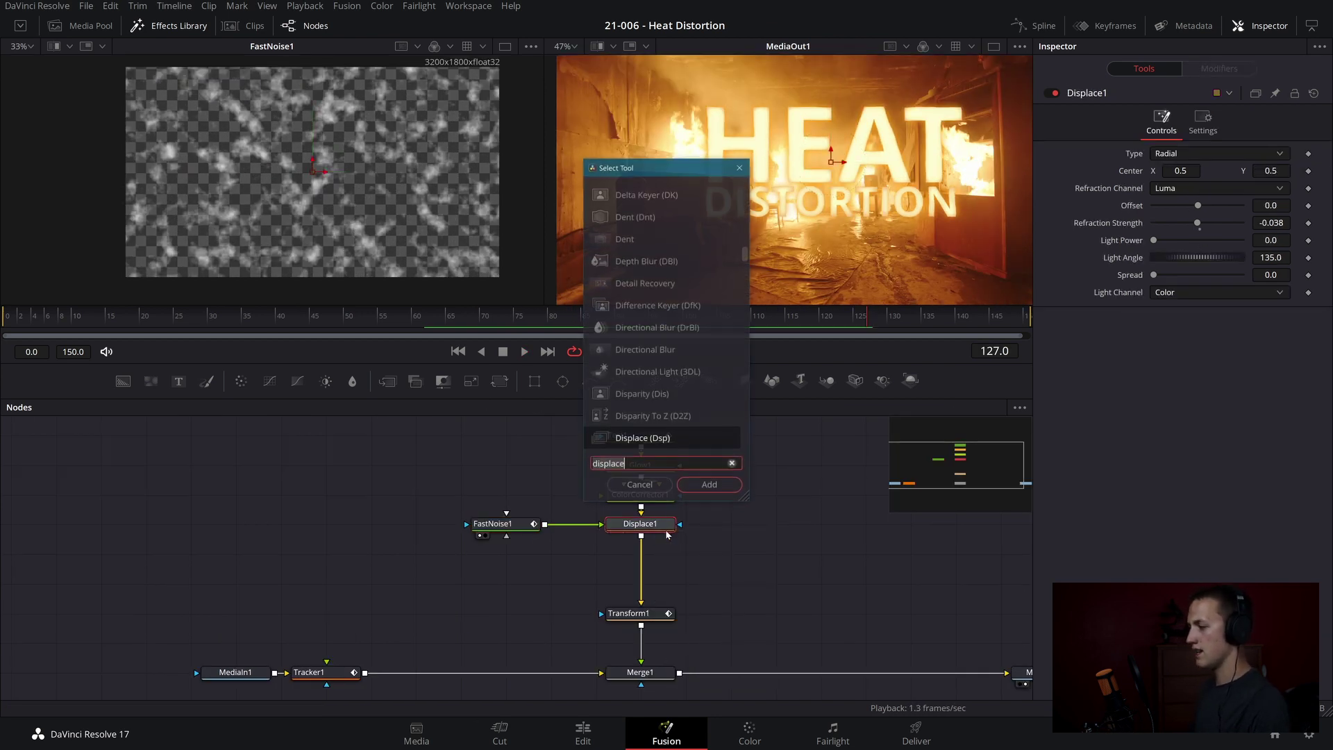
pyautogui.write('vari')
pyautogui.press('Return')
# Duplicate FastNoise1 and connect the copy into VariBlur1
pyautogui.click(439, 486)
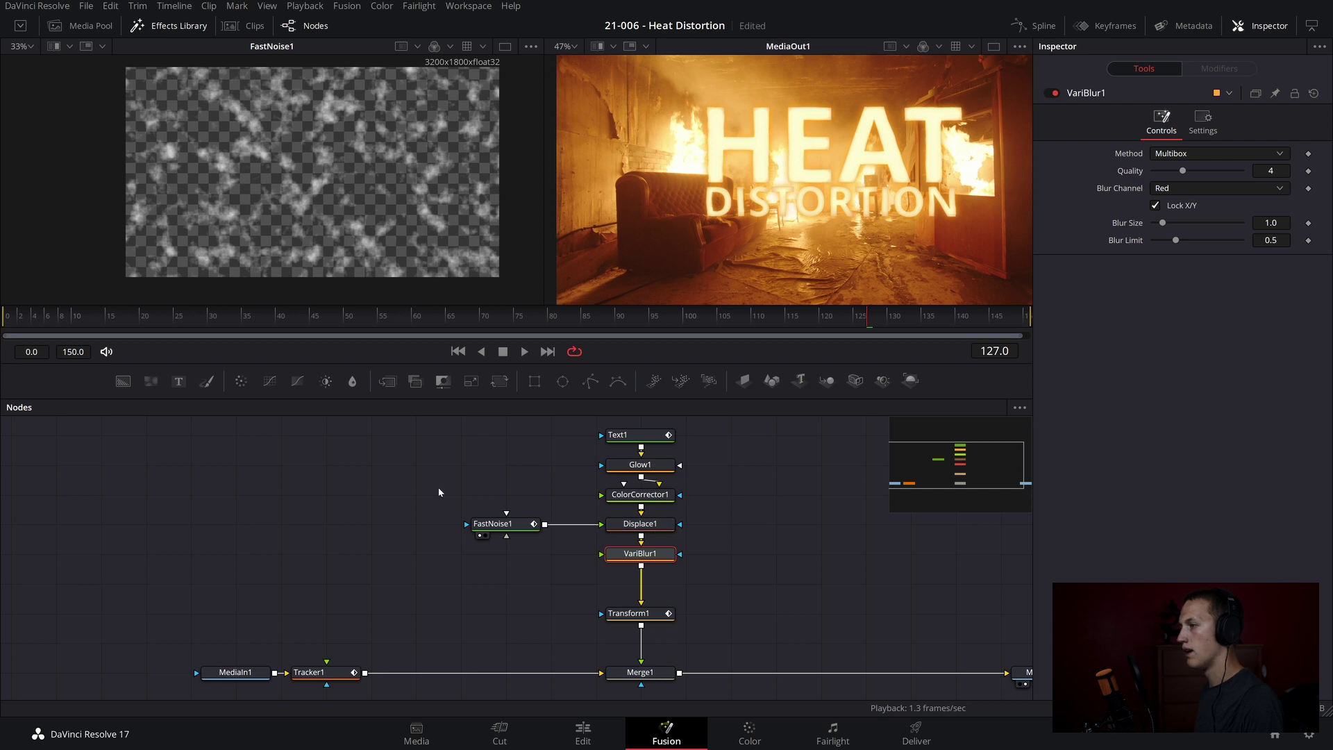
pyautogui.click(490, 524)
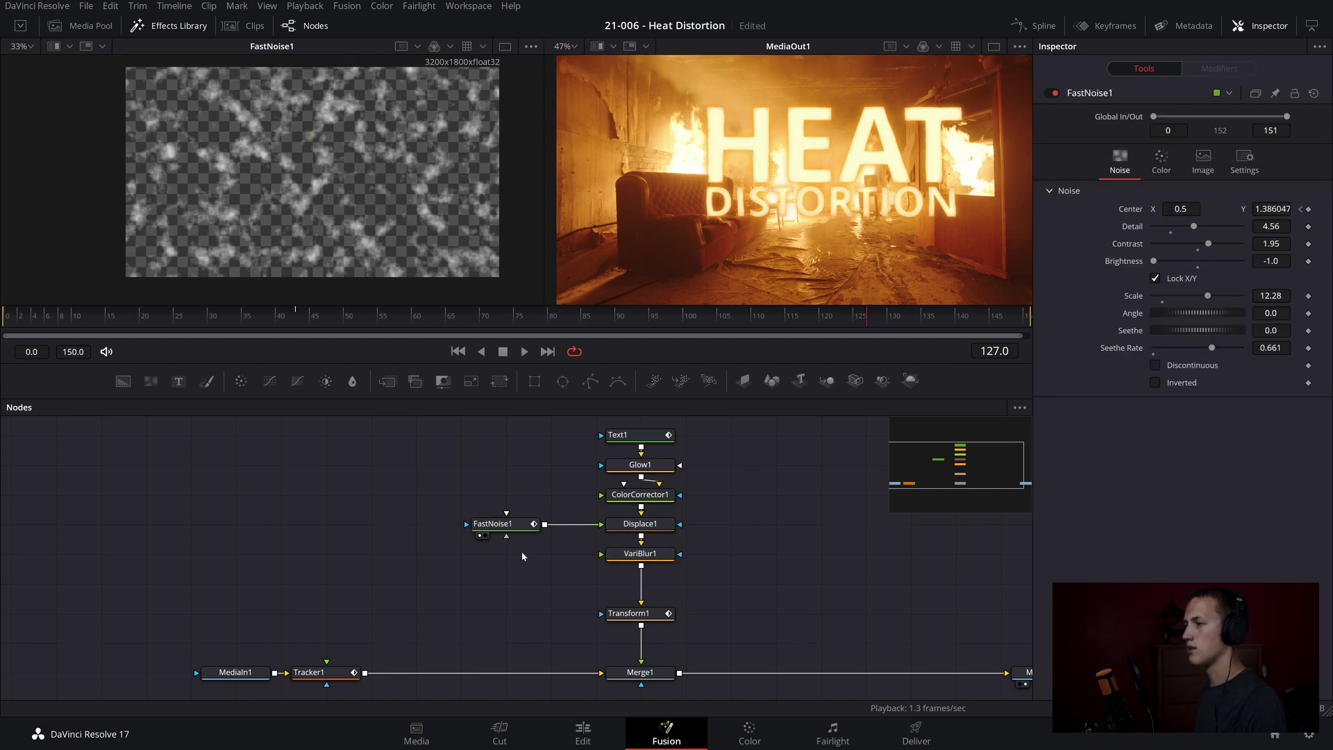
pyautogui.hotkey('ctrl', 'c')
pyautogui.hotkey('ctrl', 'v')
pyautogui.moveTo(545, 554); pyautogui.dragTo(601, 554)
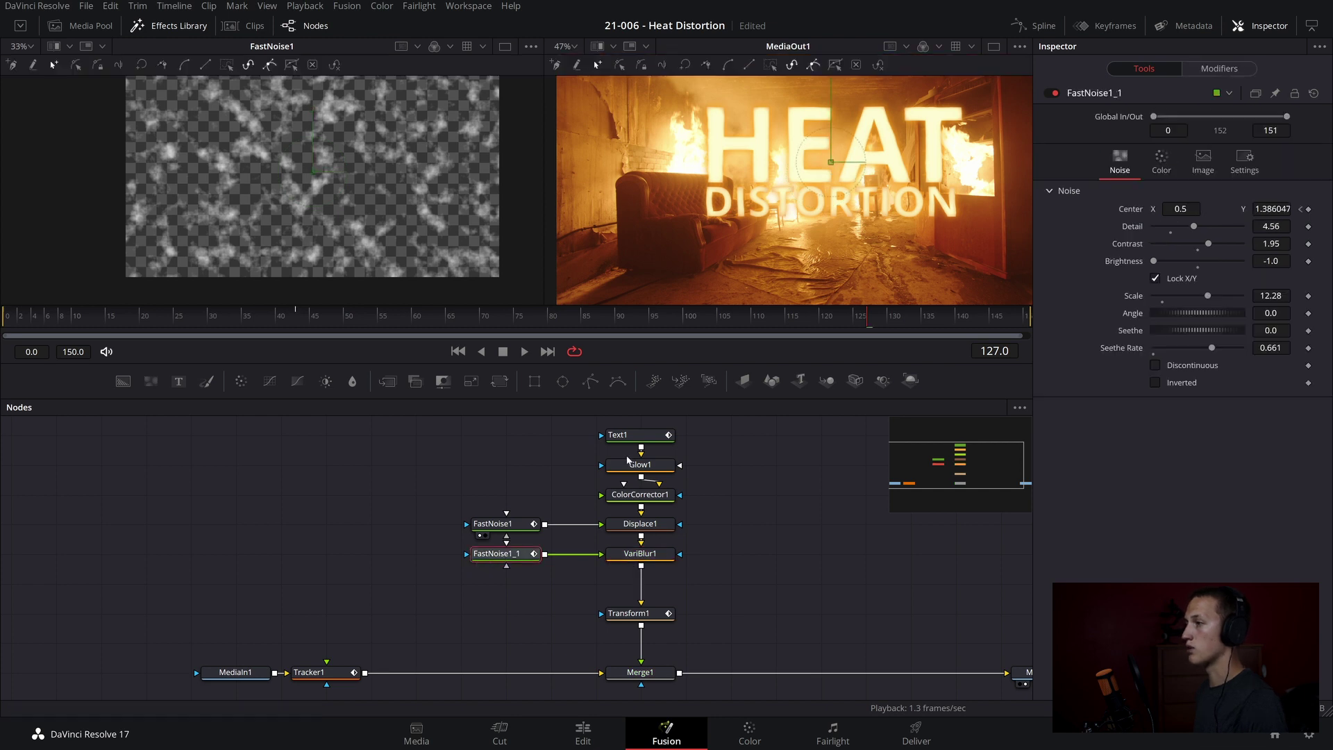
# Set the noise copy's Seethe to 8.637 and Detail to 2.36, viewing it in the left viewer
pyautogui.moveTo(1171, 329); pyautogui.dragTo(1215, 330)
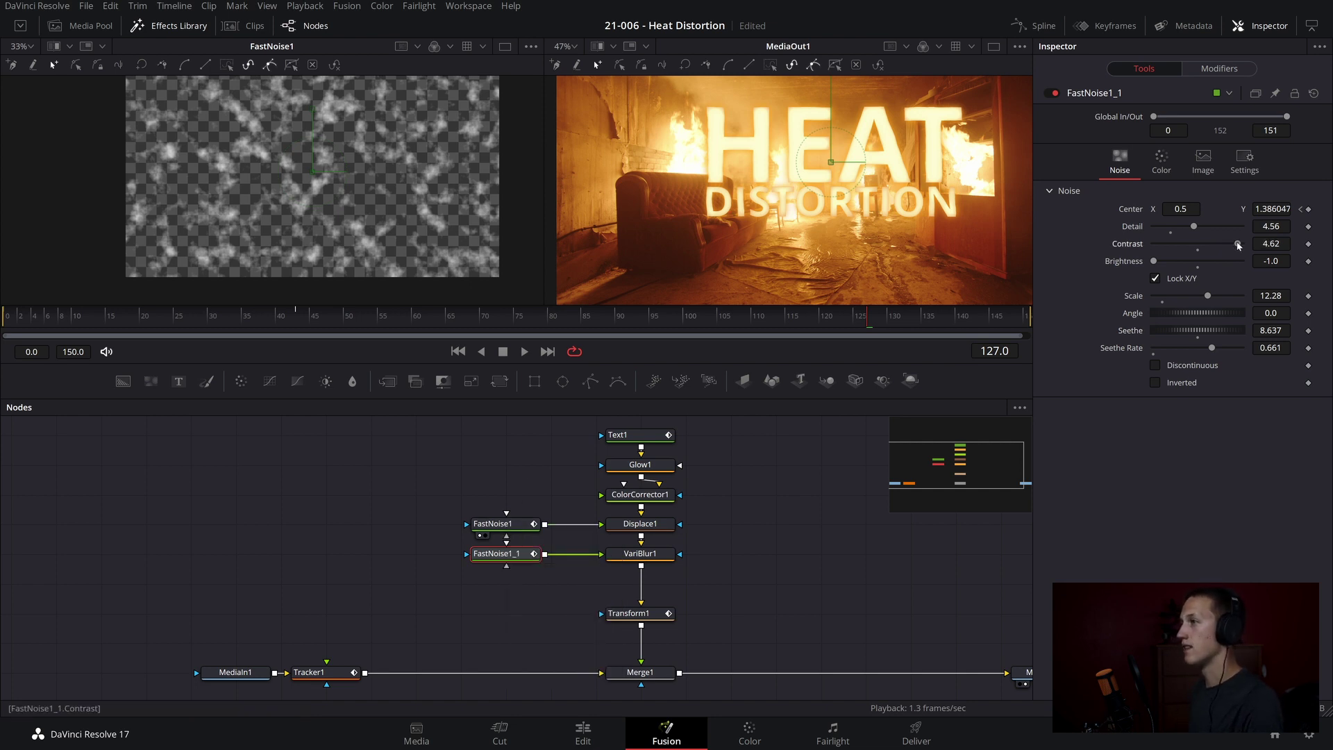
pyautogui.press('1')
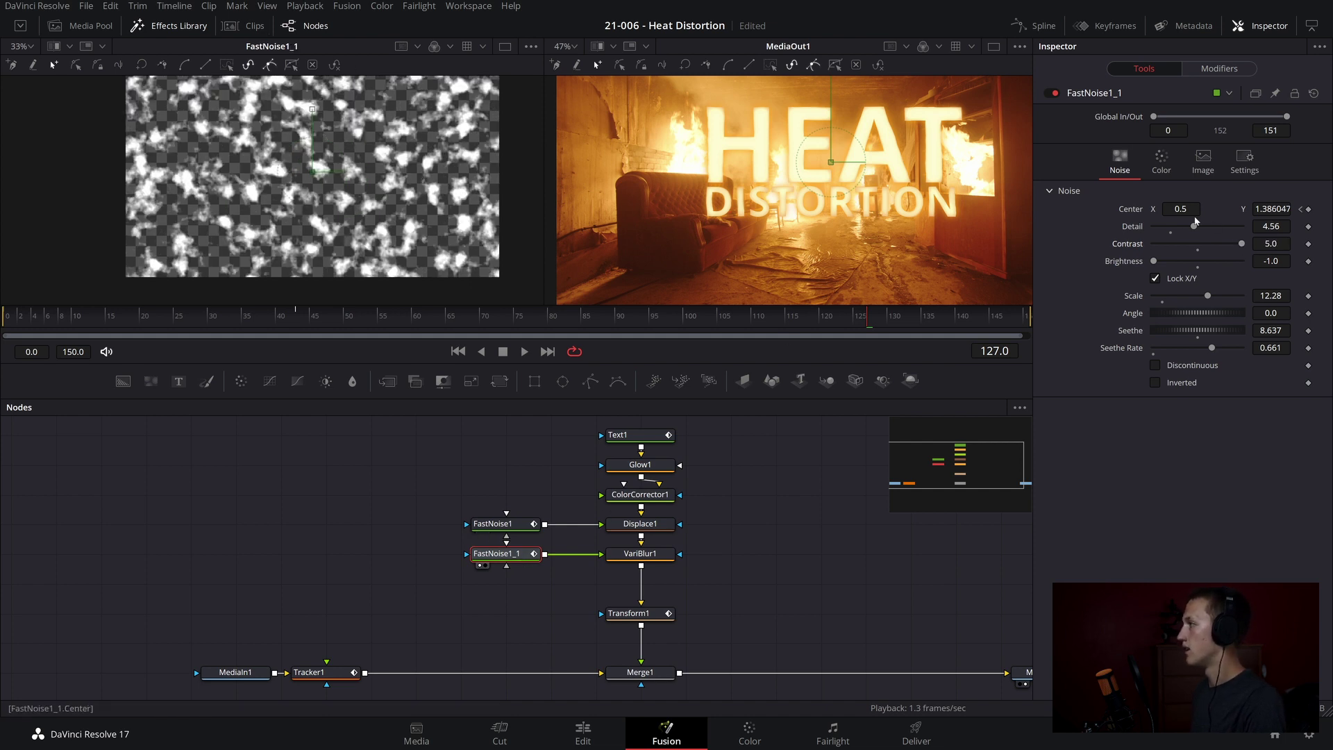
pyautogui.moveTo(1186, 227); pyautogui.dragTo(1170, 232)
# Set VariBlur1's Blur Channel to Luma, Blur Size 4.49 and Quality 6, checking the zoomed view
pyautogui.click(640, 554)
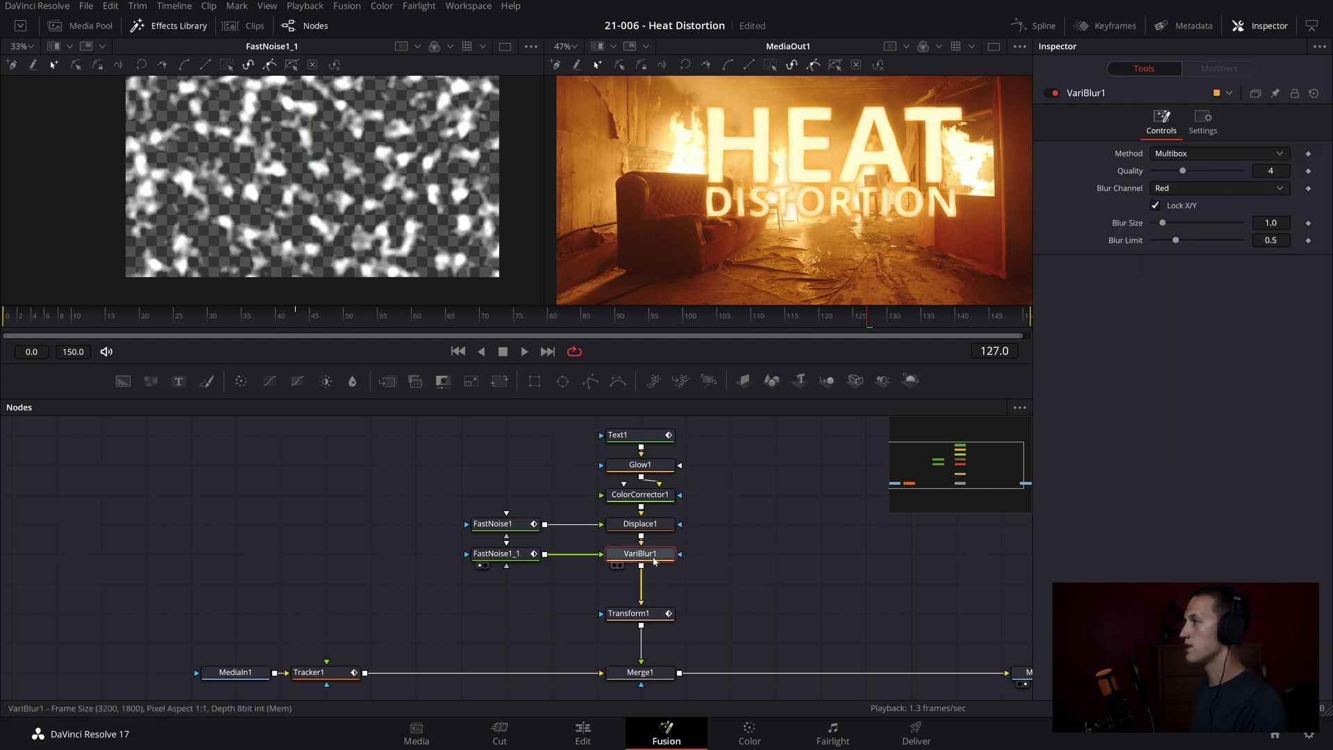
pyautogui.click(1165, 189)
pyautogui.click(1173, 268)
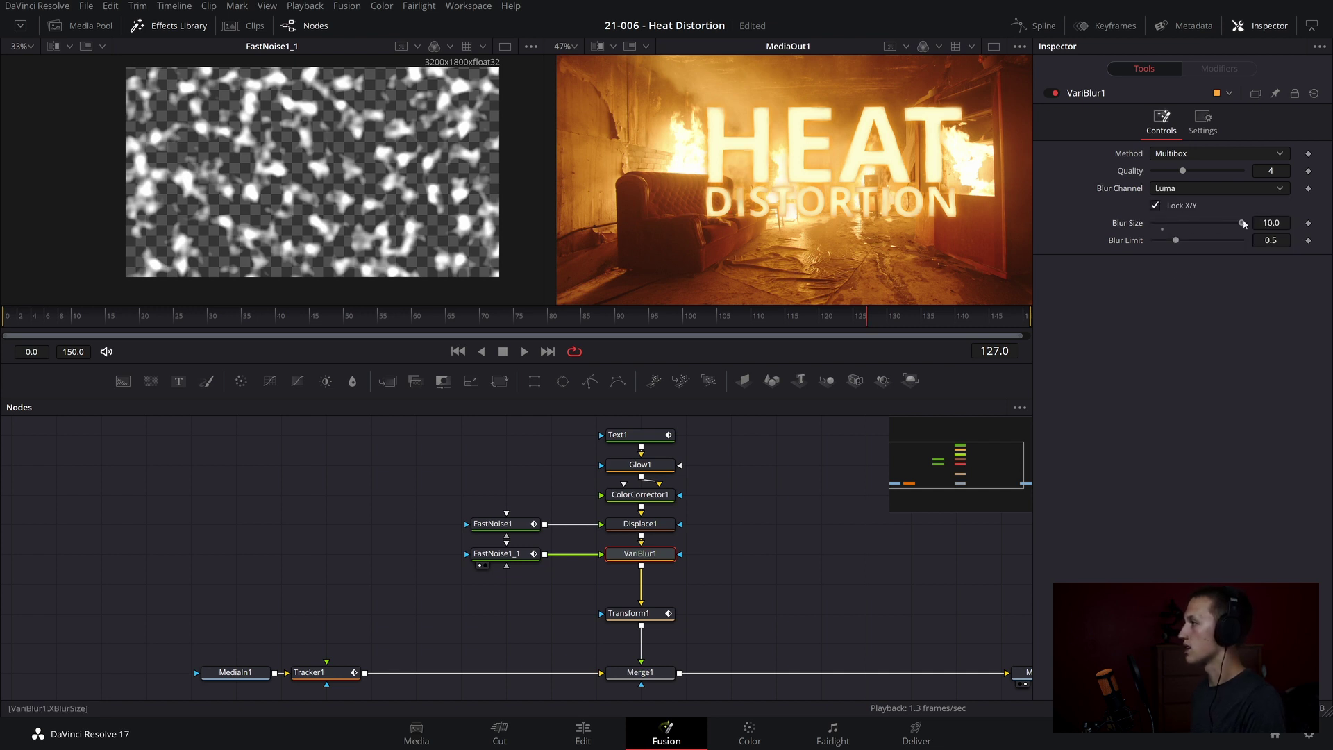
pyautogui.press('+')
pyautogui.press('+')
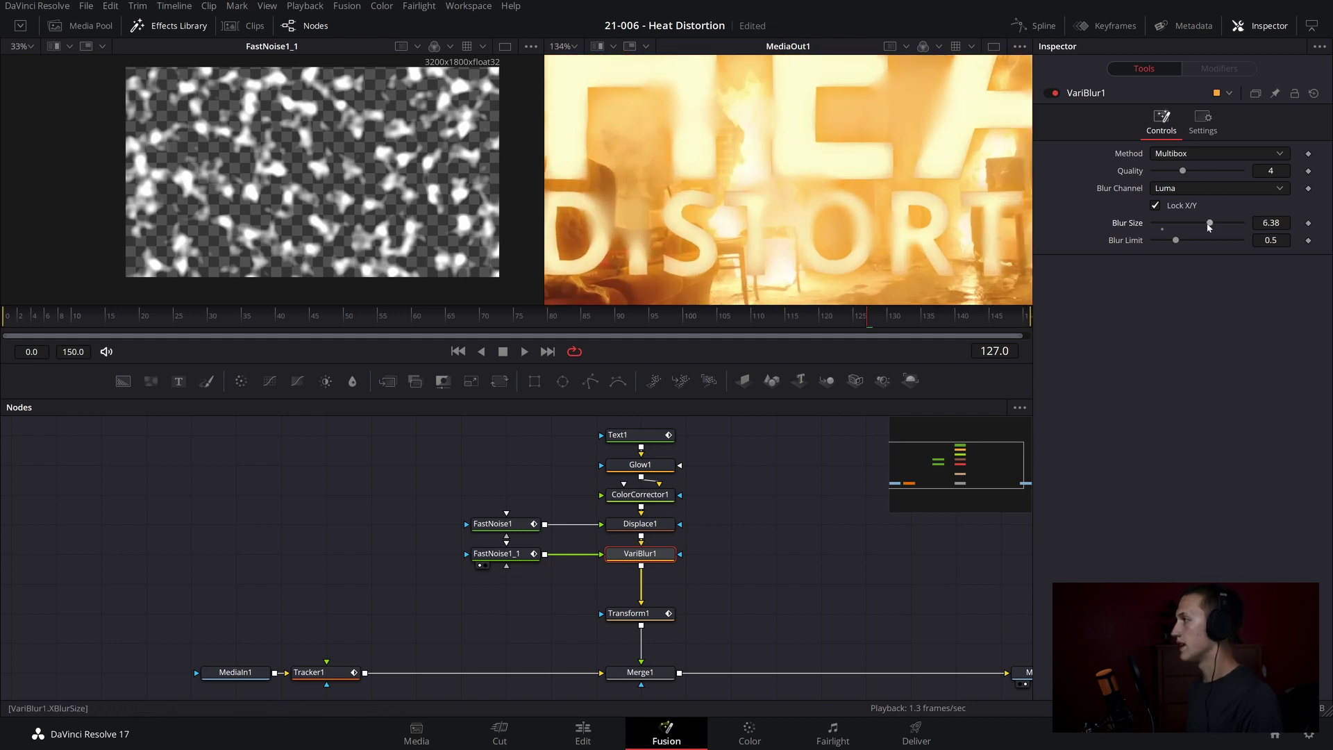
pyautogui.moveTo(1209, 224); pyautogui.dragTo(1193, 225)
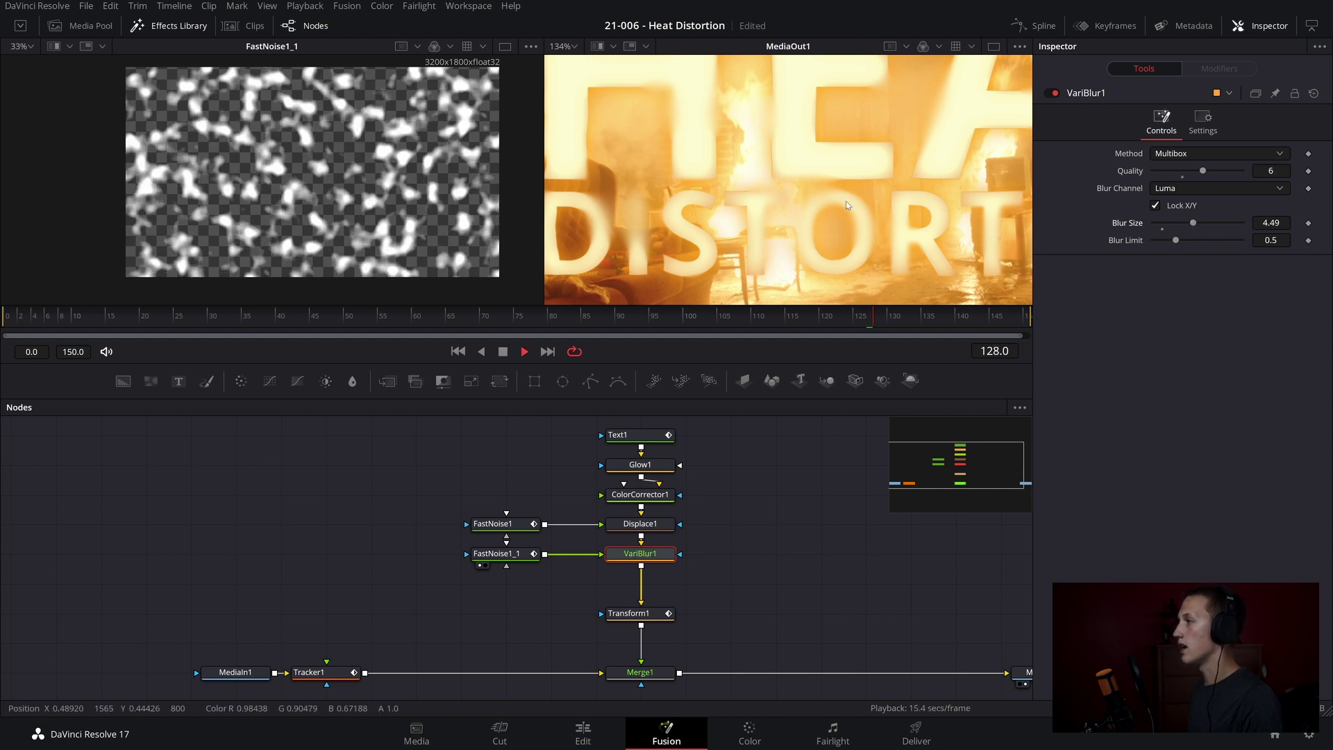
pyautogui.scroll(-6, 846, 201)
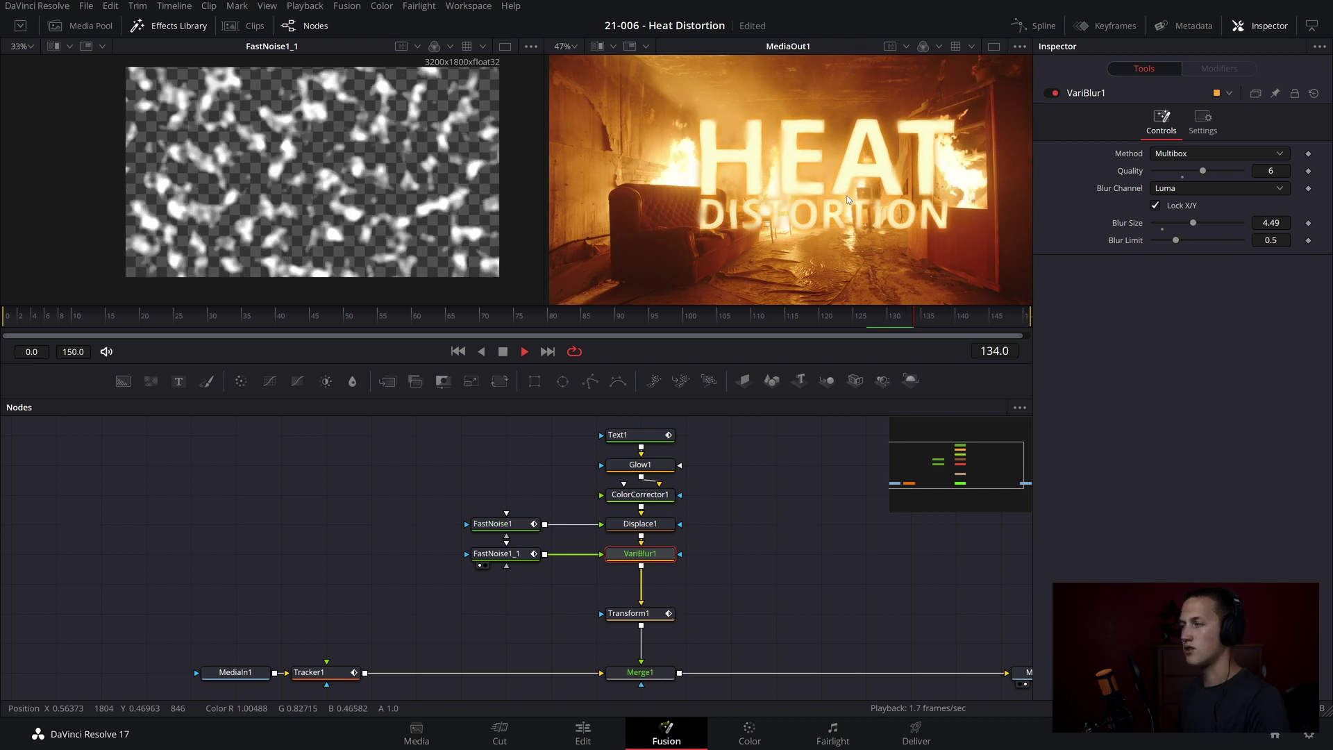
pyautogui.press('space')
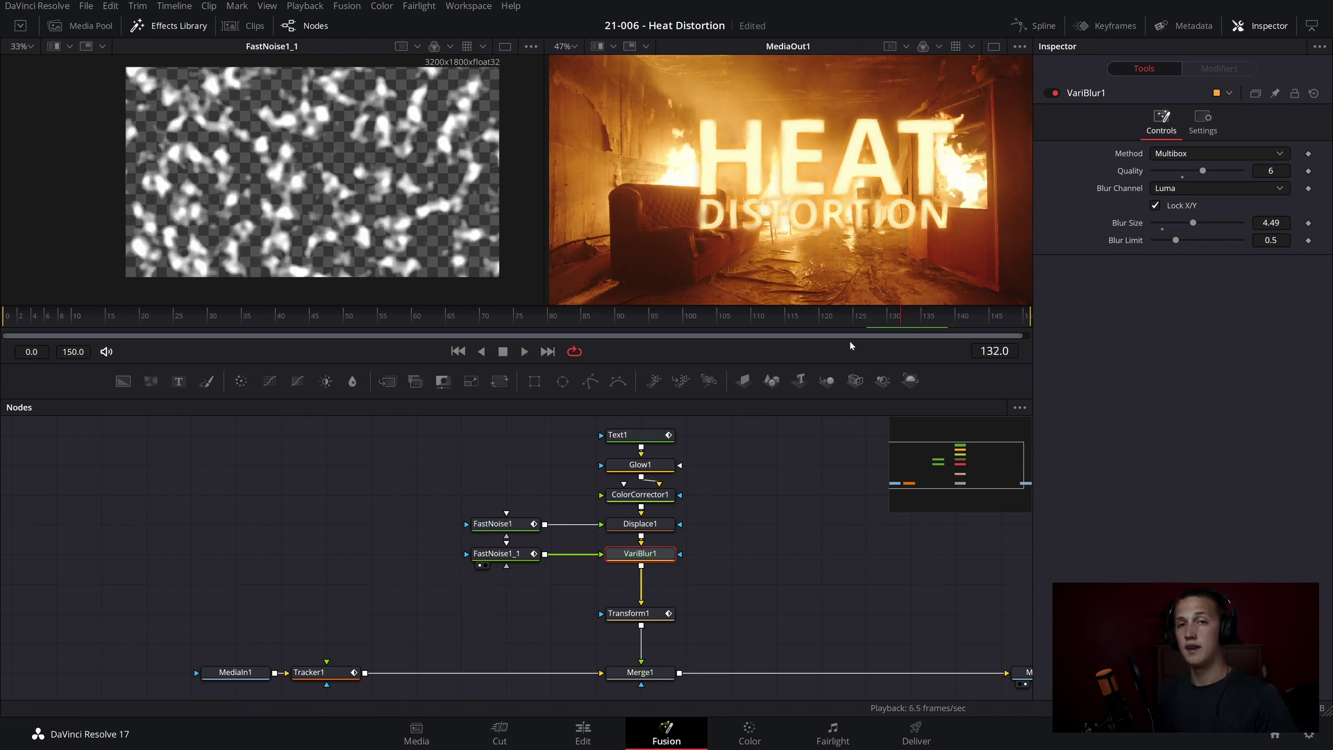